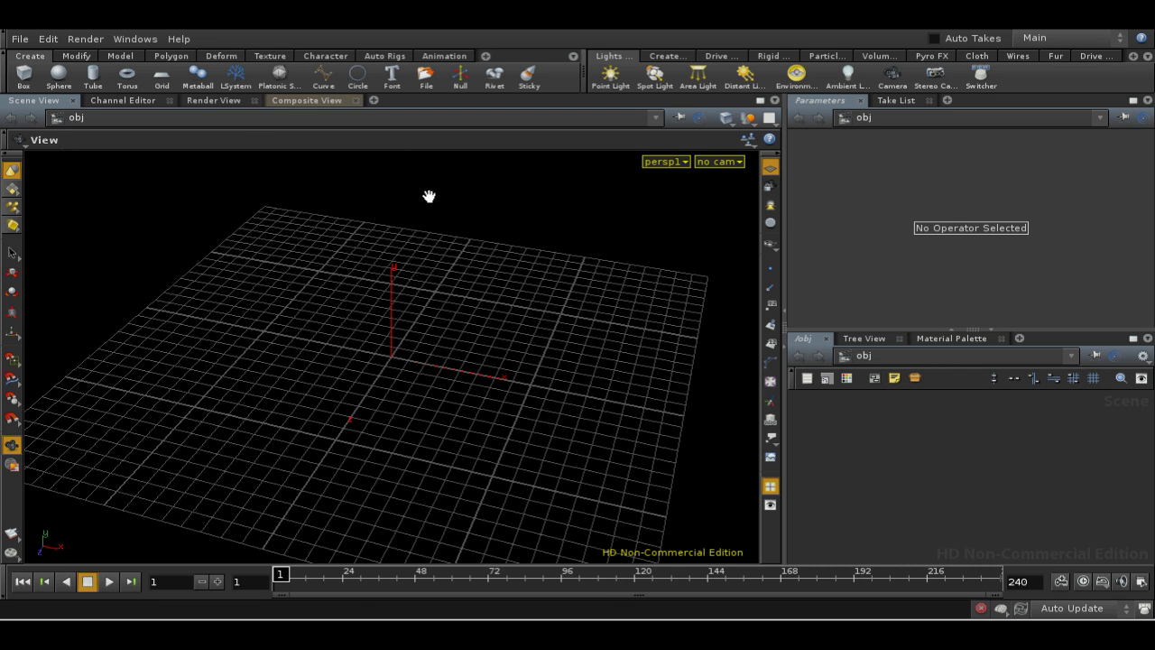
- Dismiss the help menu and place a new box in the scene
left_click(182, 39)
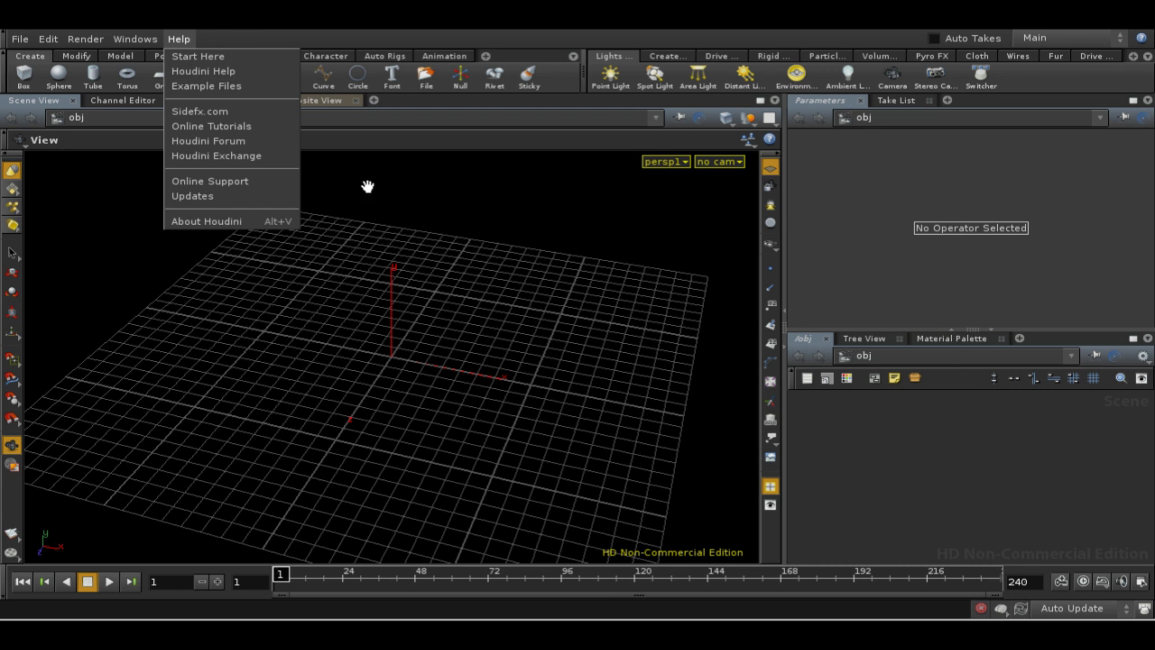
left_click(497, 297)
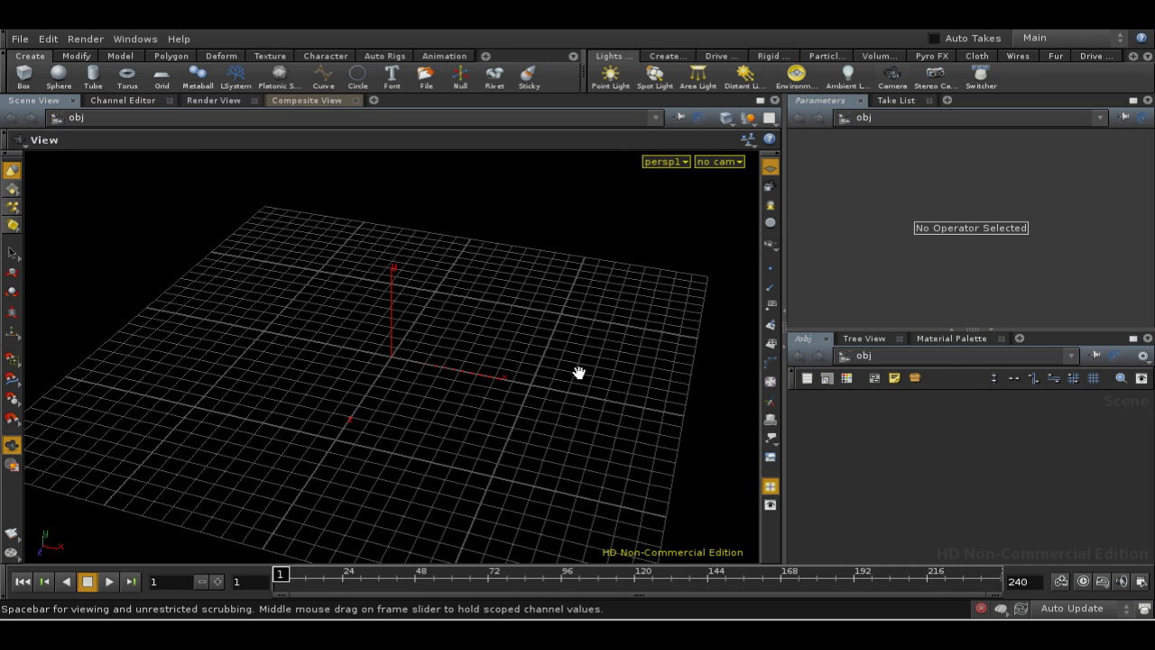
left_click(24, 74)
left_click(431, 369)
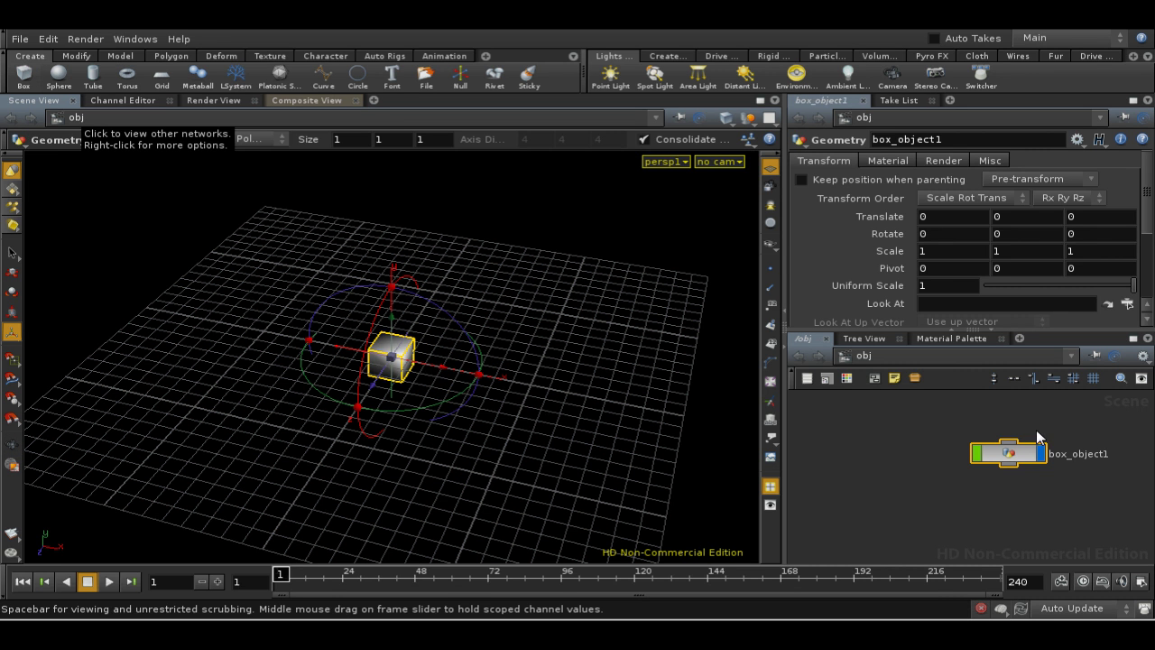
- Inside box_object1, resize the box into a 12.0366 × 1 × 12.0366 flat slab
double_click(1021, 454)
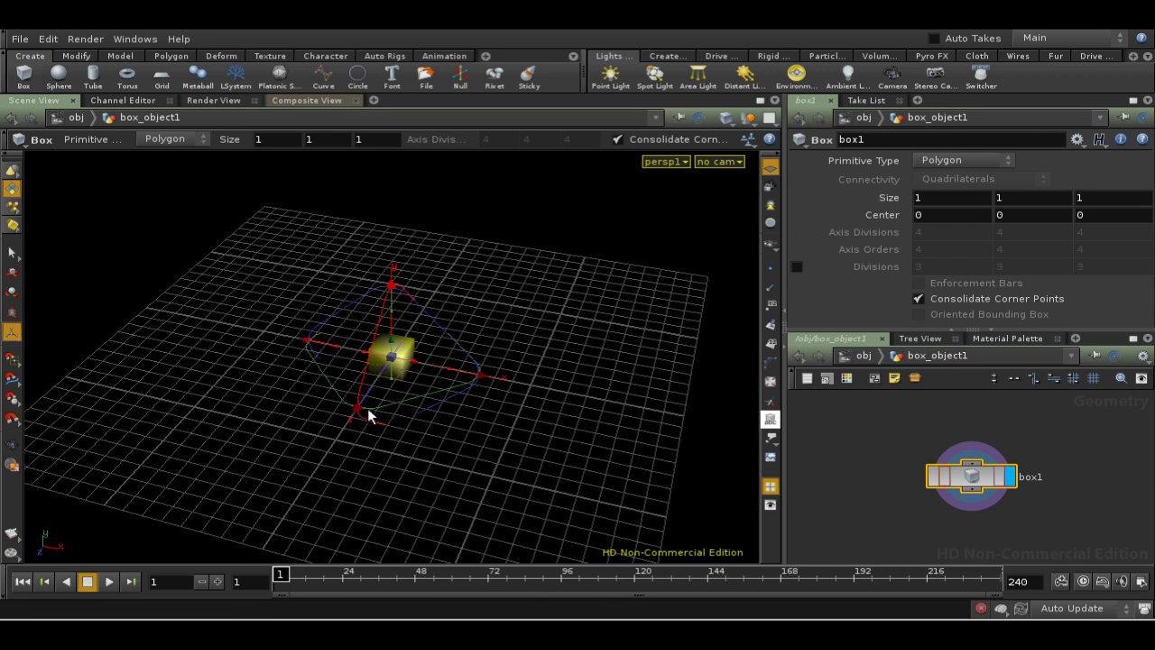
left_click_drag(400, 406, 471, 475)
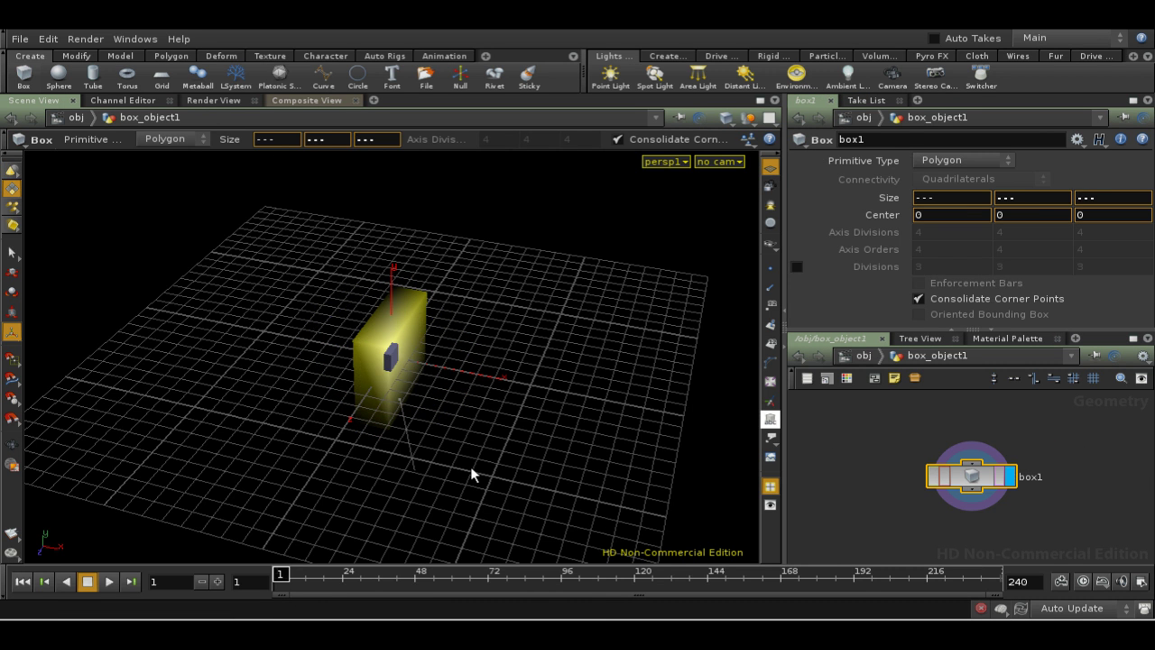
key("ctrl+z")
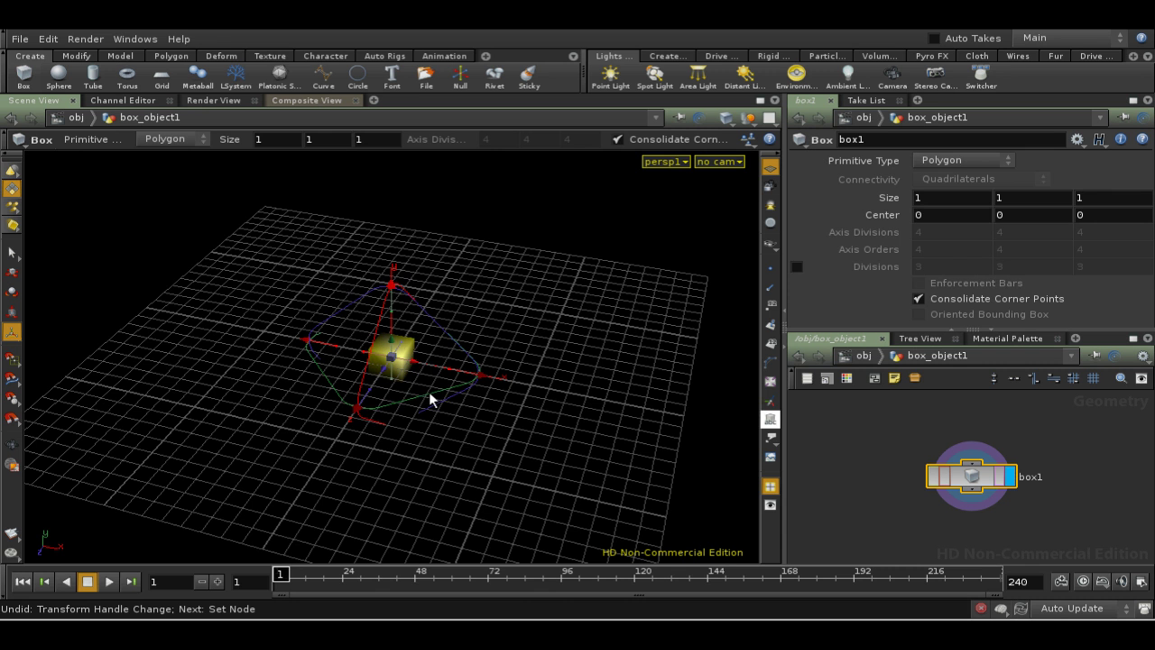
left_click_drag(427, 400, 582, 492)
left_click_drag(424, 393, 470, 442)
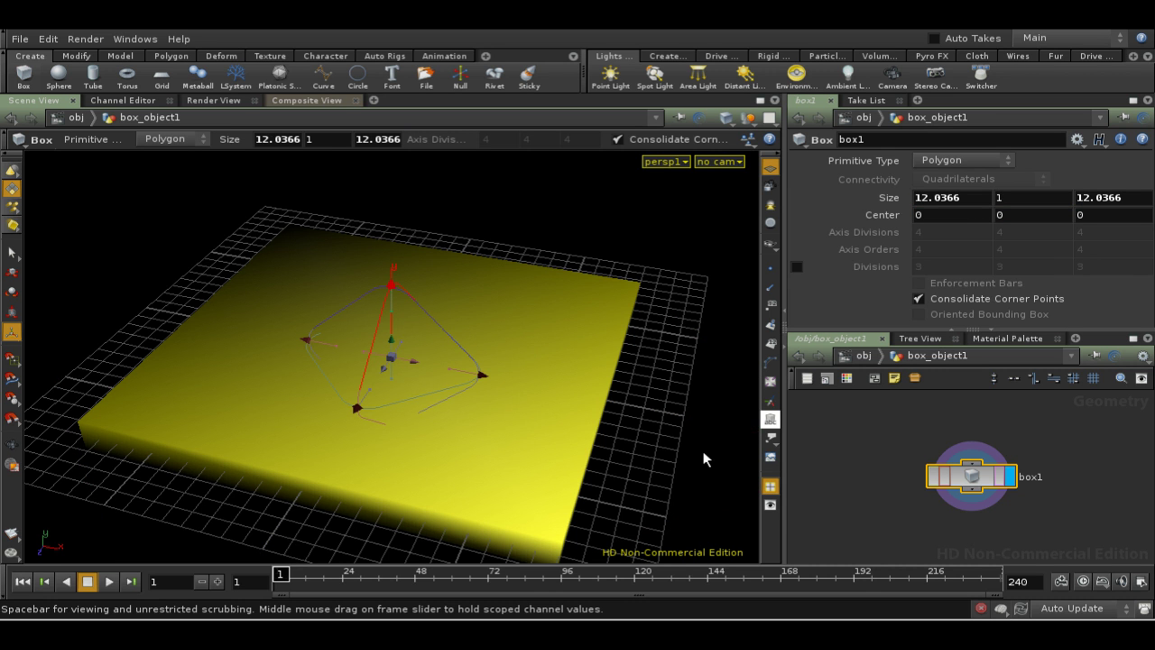
left_click_drag(974, 492, 969, 459)
key("Tab")
- Add a displayed Transform after box1 tilting the slab 27.1836° about X, then go up to /obj
type("tr")
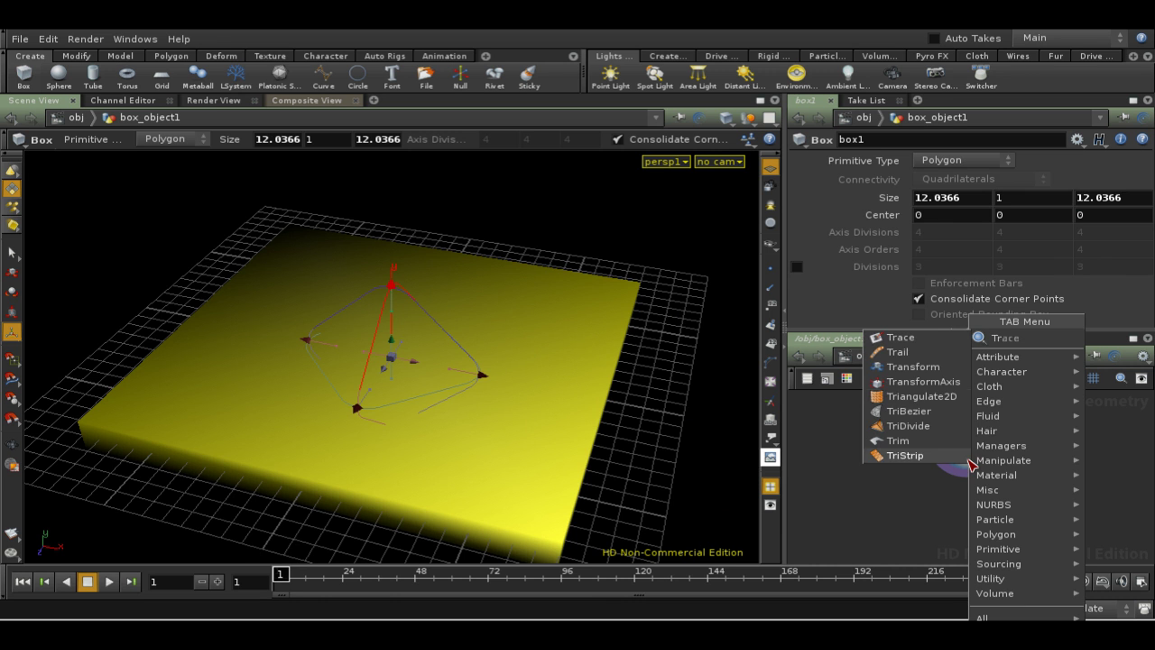
left_click(914, 367)
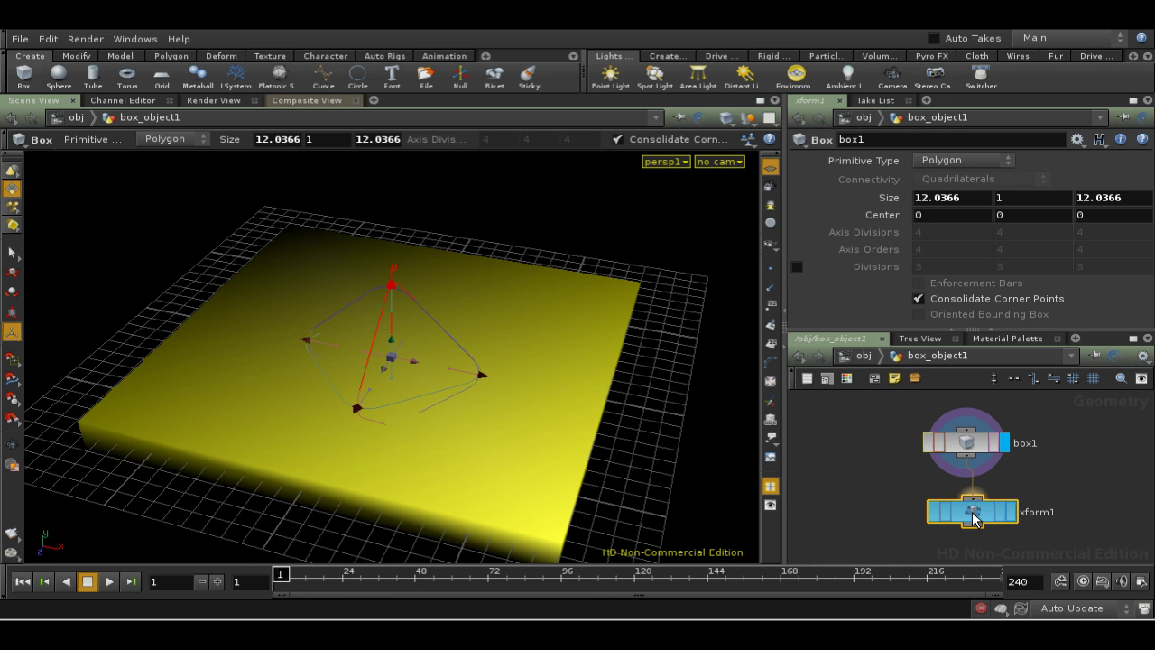
left_click(1009, 514)
left_click(1009, 511)
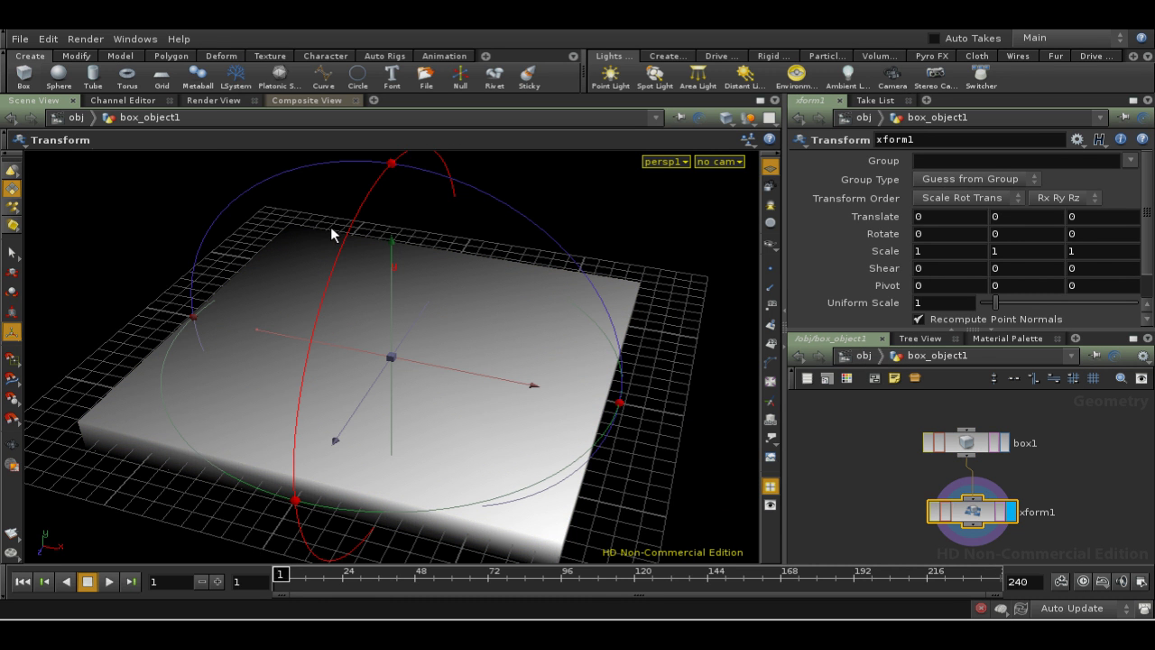
left_click_drag(346, 237, 350, 353)
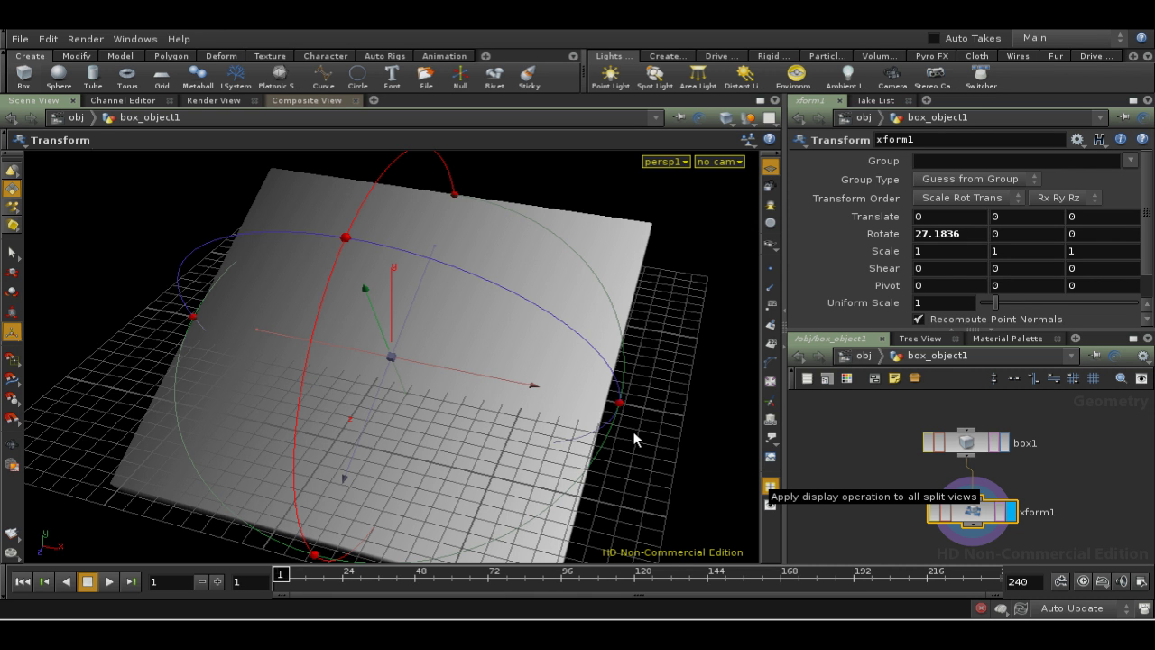
left_click_drag(634, 440, 636, 444, "alt")
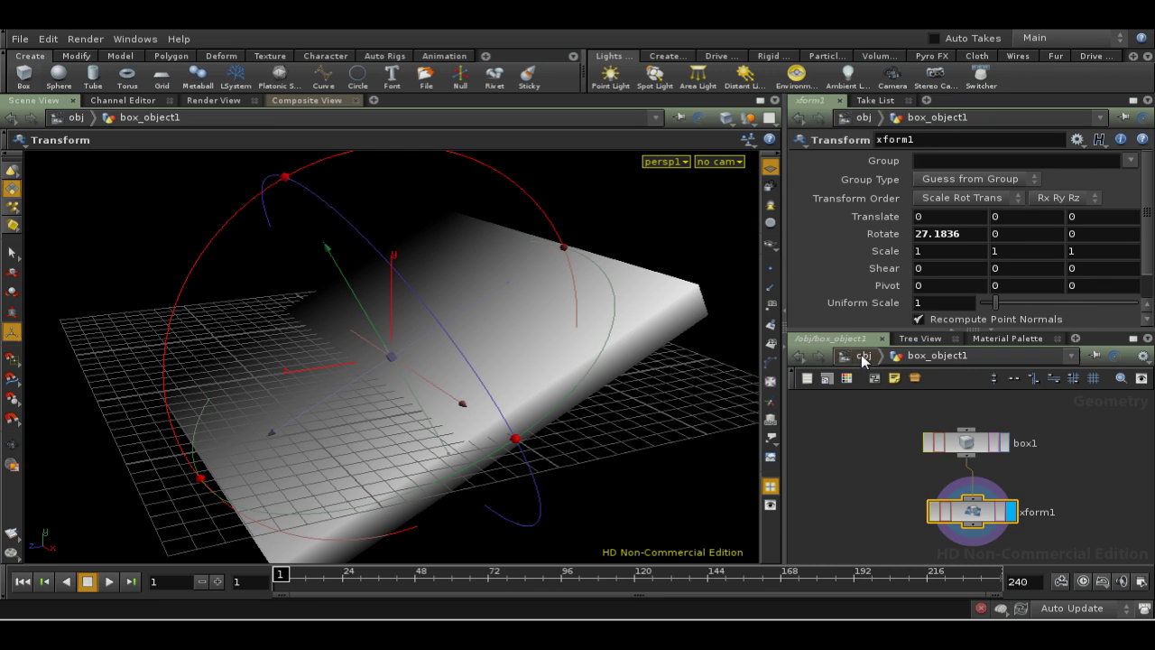
key("u")
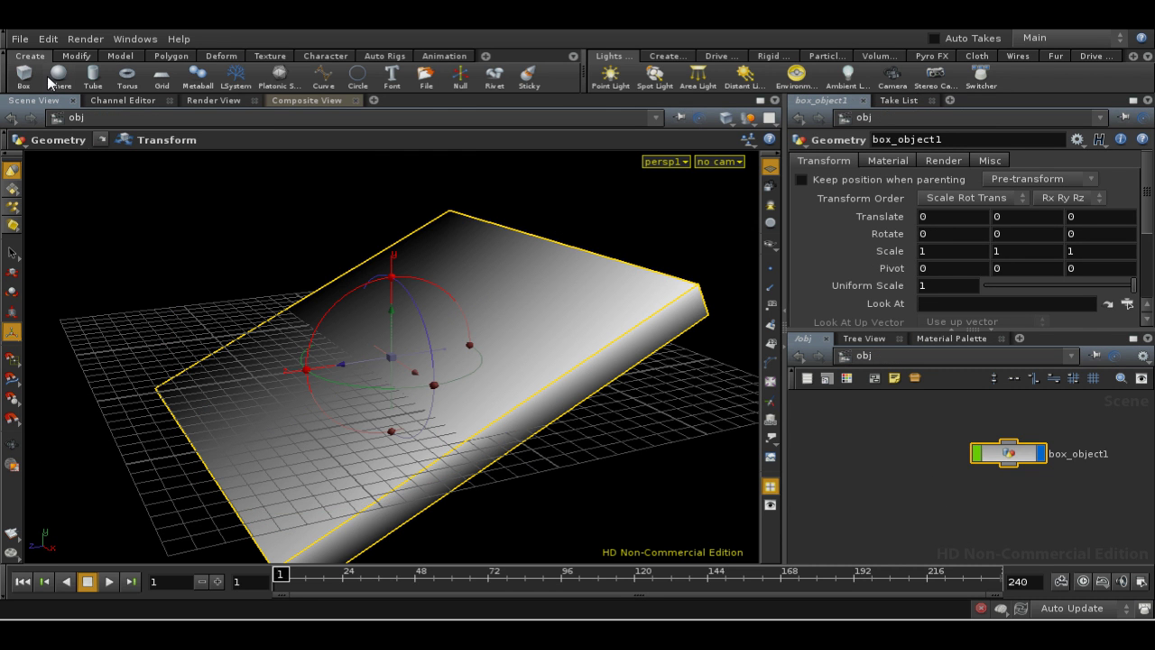
- Place a sphere and raise it above the slab to Y 5.10858, Z -3.24573
left_click(51, 76)
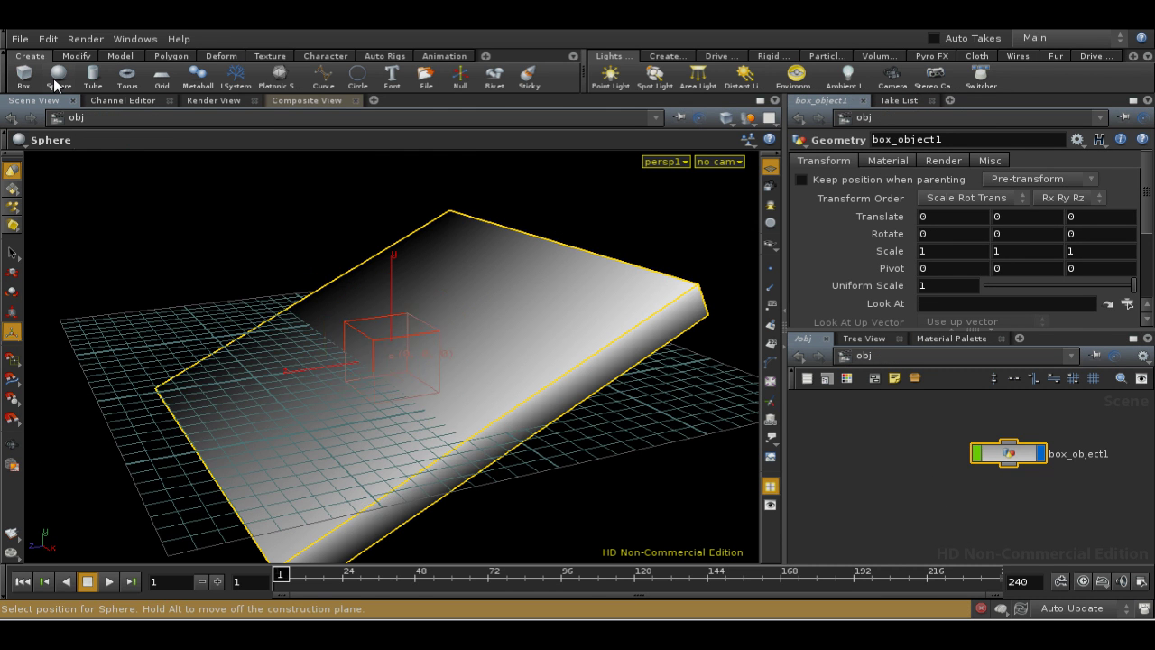
left_click(373, 362)
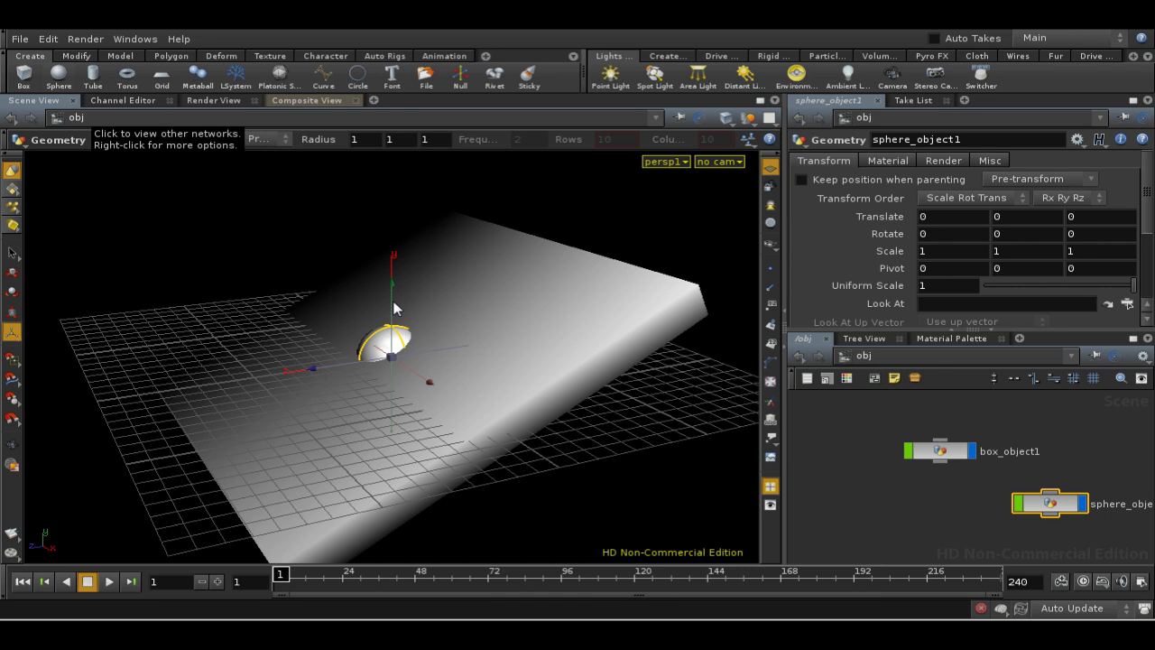
left_click_drag(393, 309, 520, 206)
left_click_drag(573, 339, 508, 343, "alt")
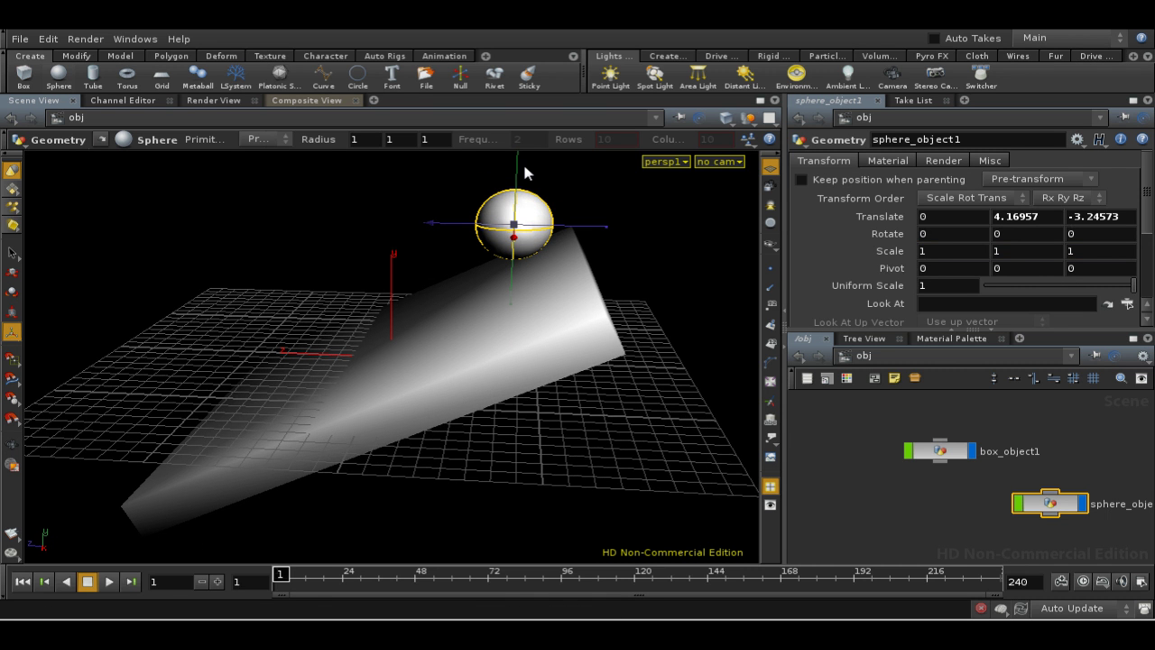
left_click_drag(515, 175, 522, 141)
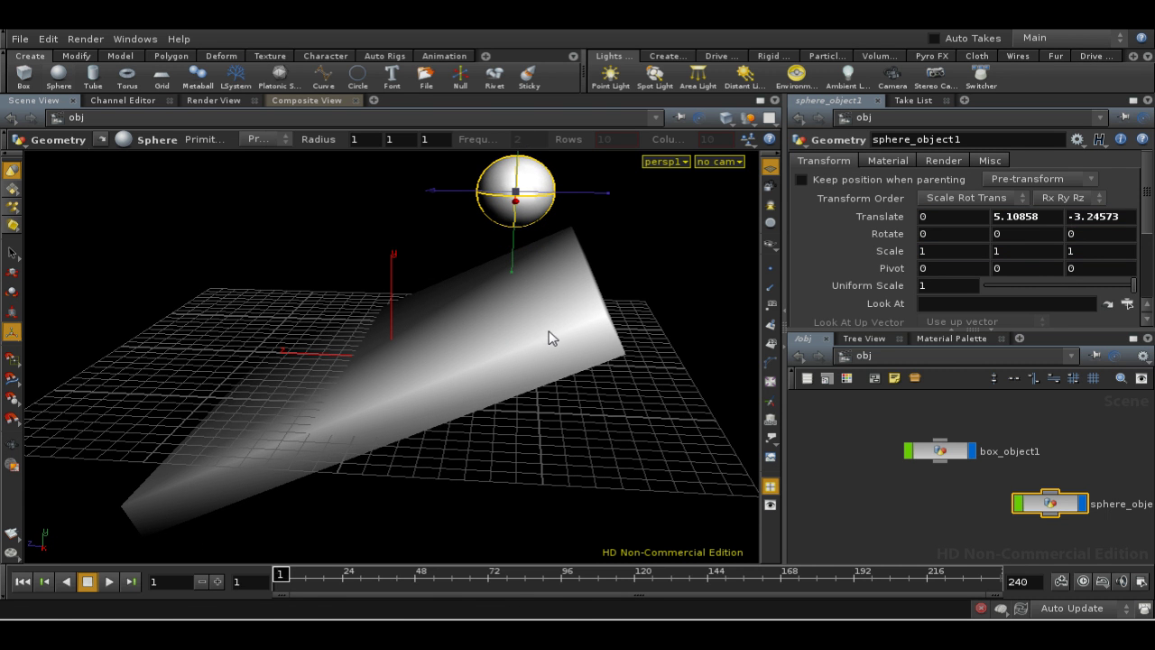
key("Escape")
left_click_drag(547, 330, 530, 281)
key("Return")
key("Escape")
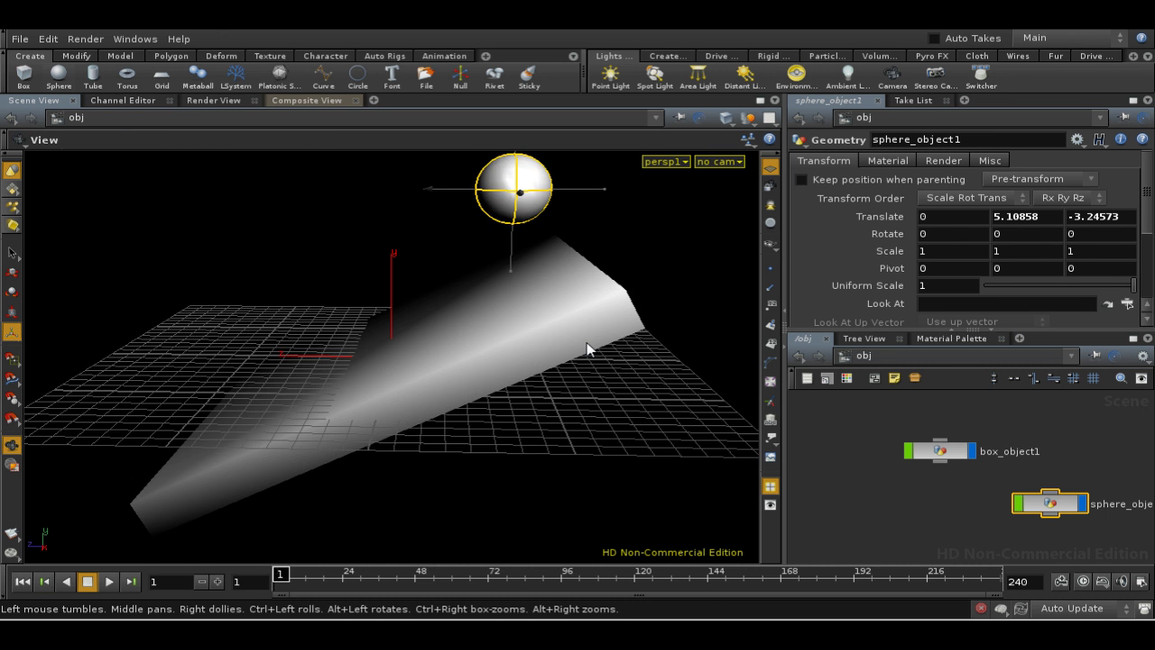
- Make the tilted slab a Static Object from the Rigid Bodies shelf
left_click_drag(588, 349, 584, 341)
key("Return")
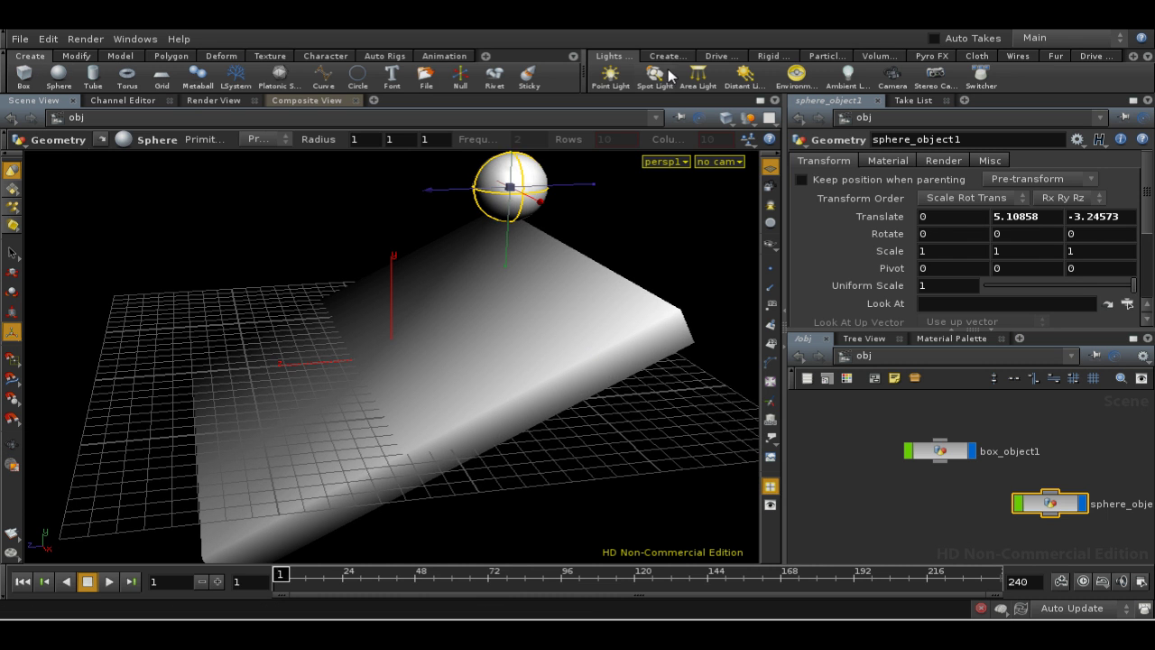
left_click(772, 55)
left_click(592, 357)
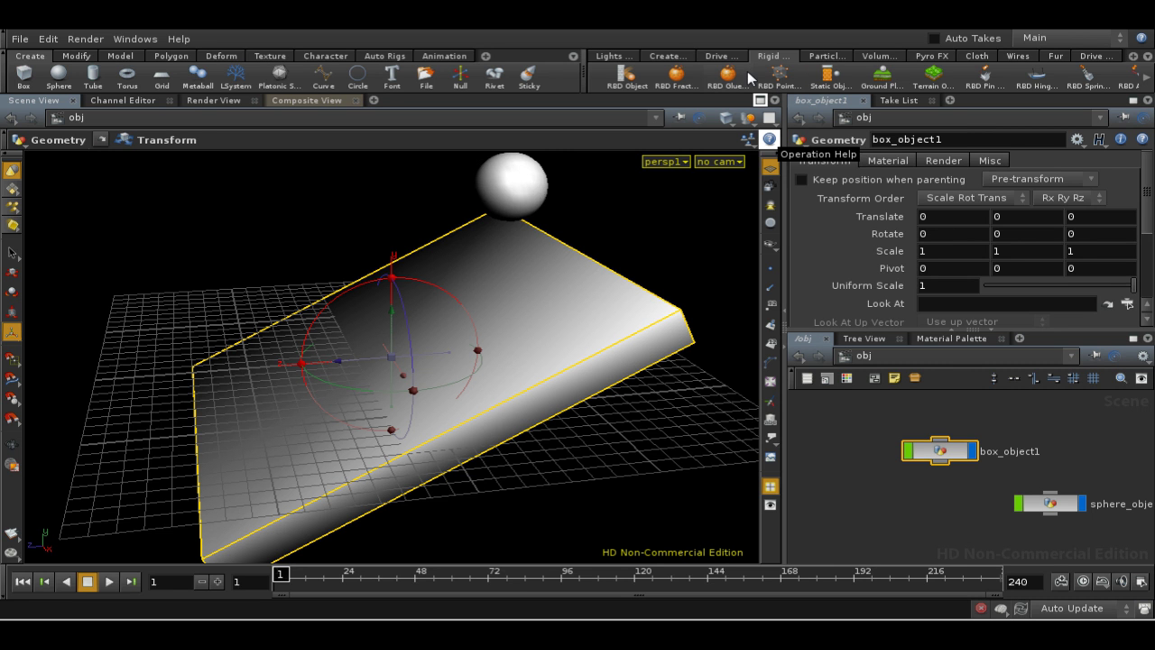
left_click(827, 79)
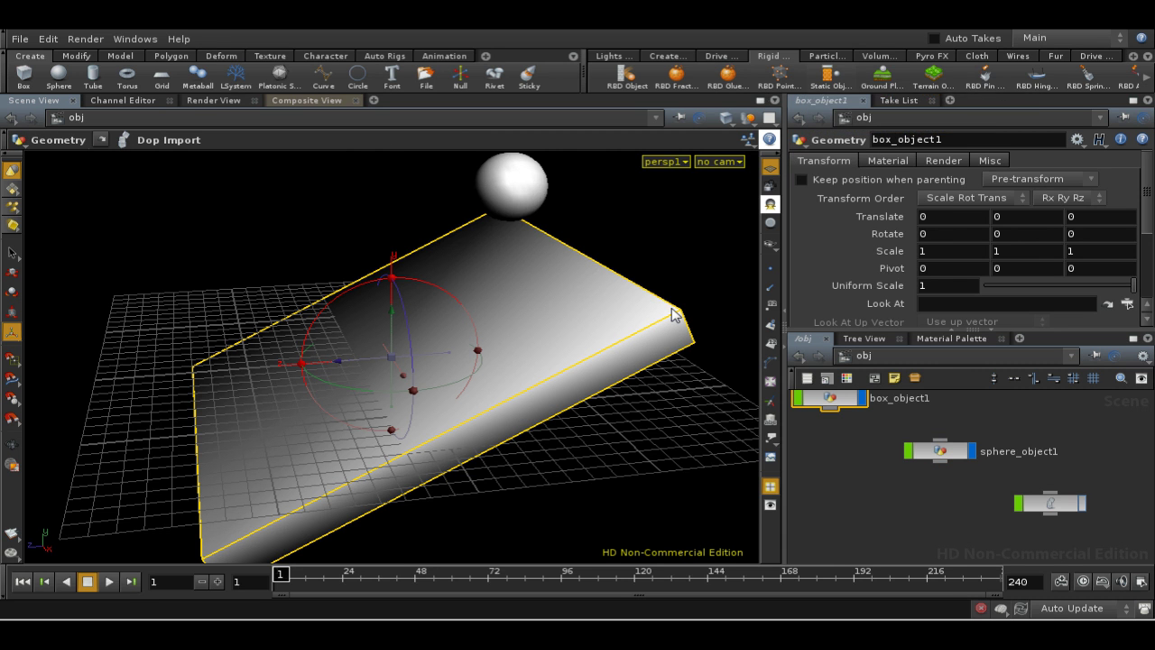
- Turn the sphere into a Particle Fluid from the Particles shelf
left_click(531, 197)
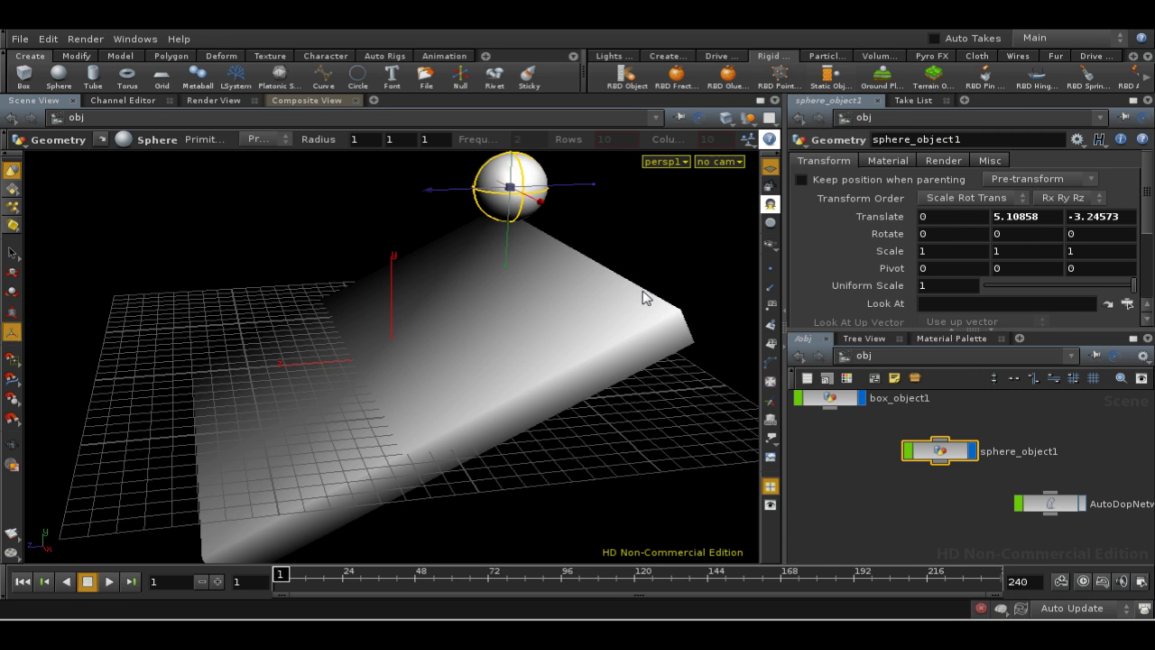
left_click(830, 56)
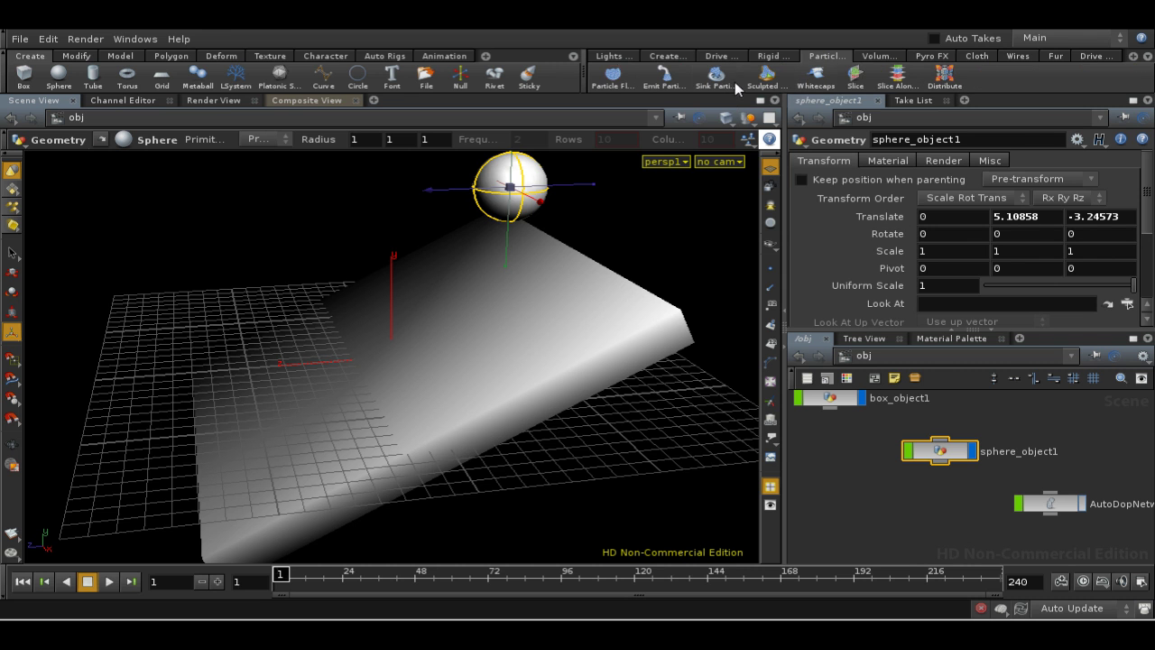
left_click(610, 80)
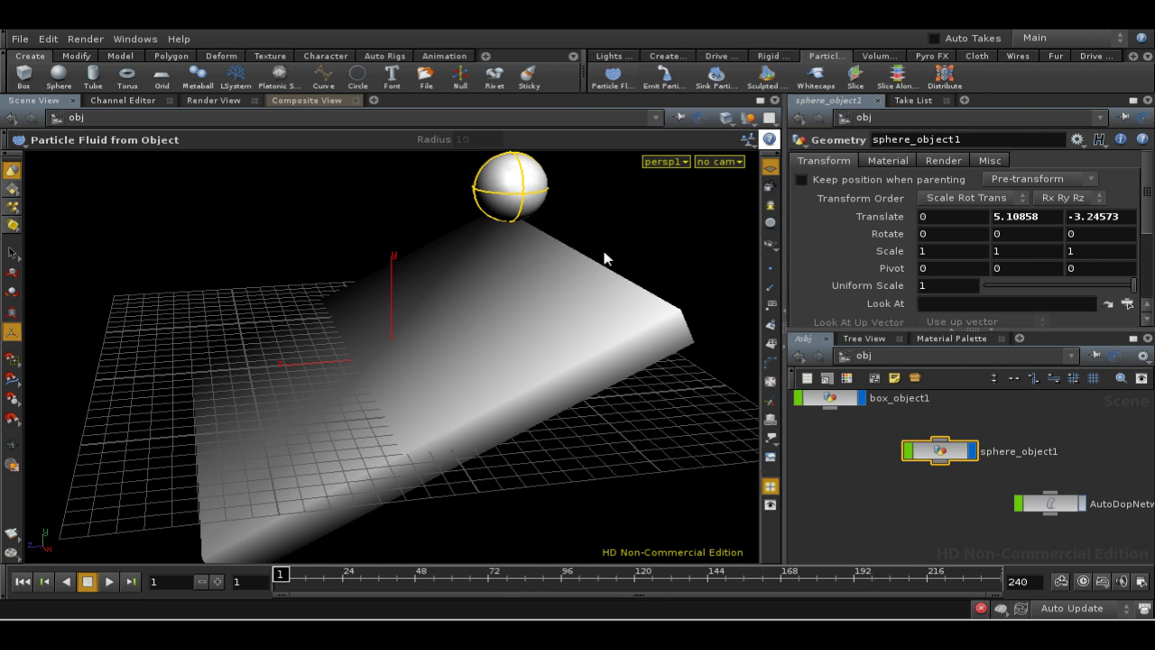
key("Return")
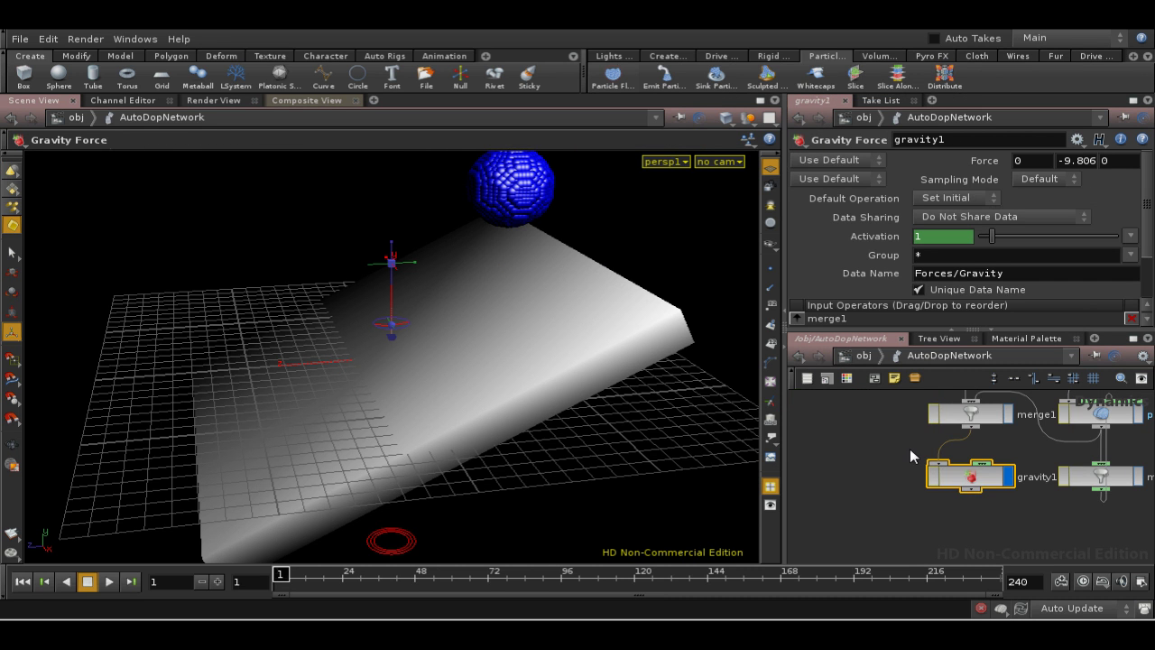
- Maximize and lay out the AutoDopNetwork nodes, viewing the gravity settings
middle_click_drag(889, 438, 872, 501)
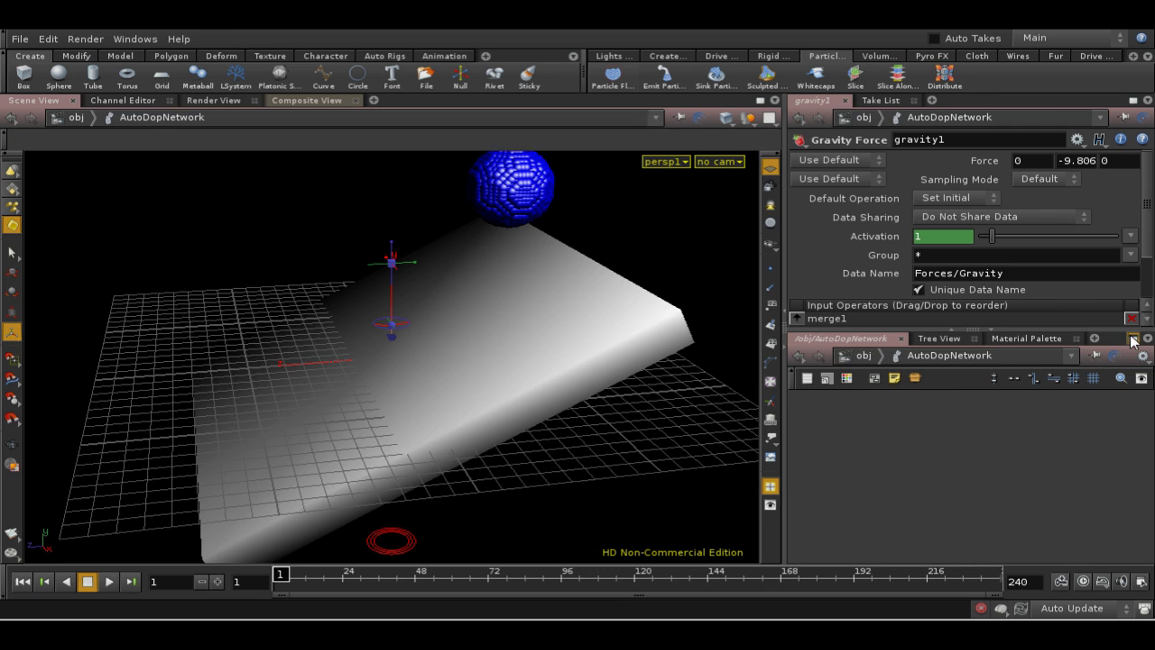
left_click(1133, 338)
key("l")
middle_click_drag(758, 411, 669, 445)
key("p")
middle_click_drag(853, 425, 561, 488)
- Set sphere_object1's Particle Separation to 0.2
left_click(222, 316)
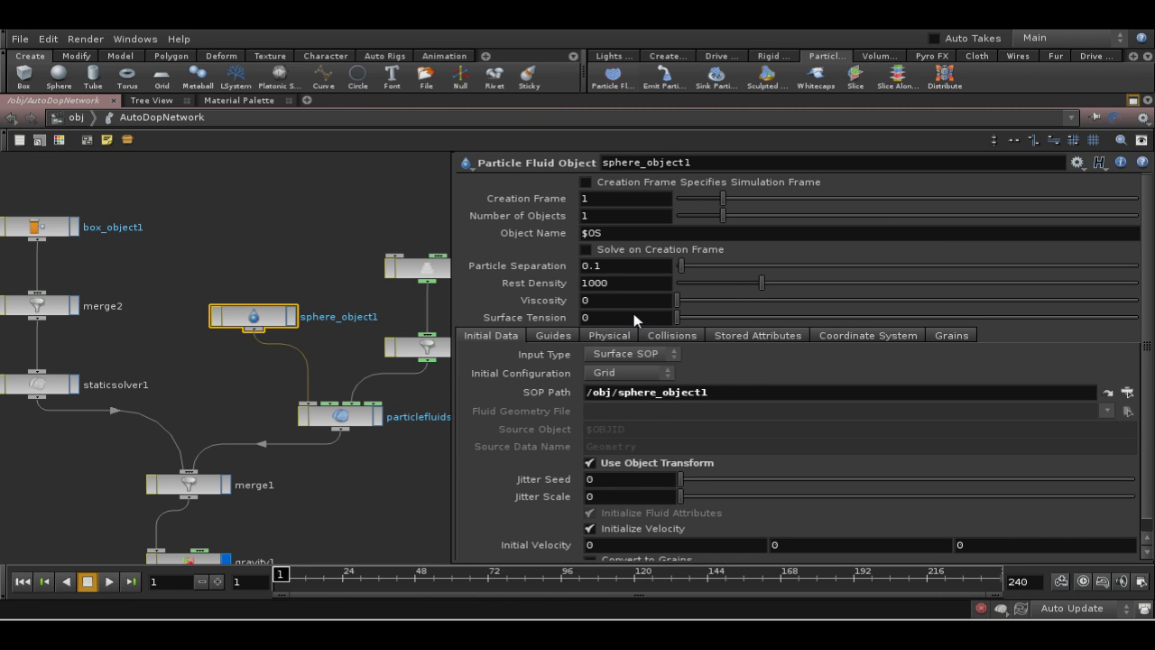
left_click(635, 262)
key("Return")
key("Return")
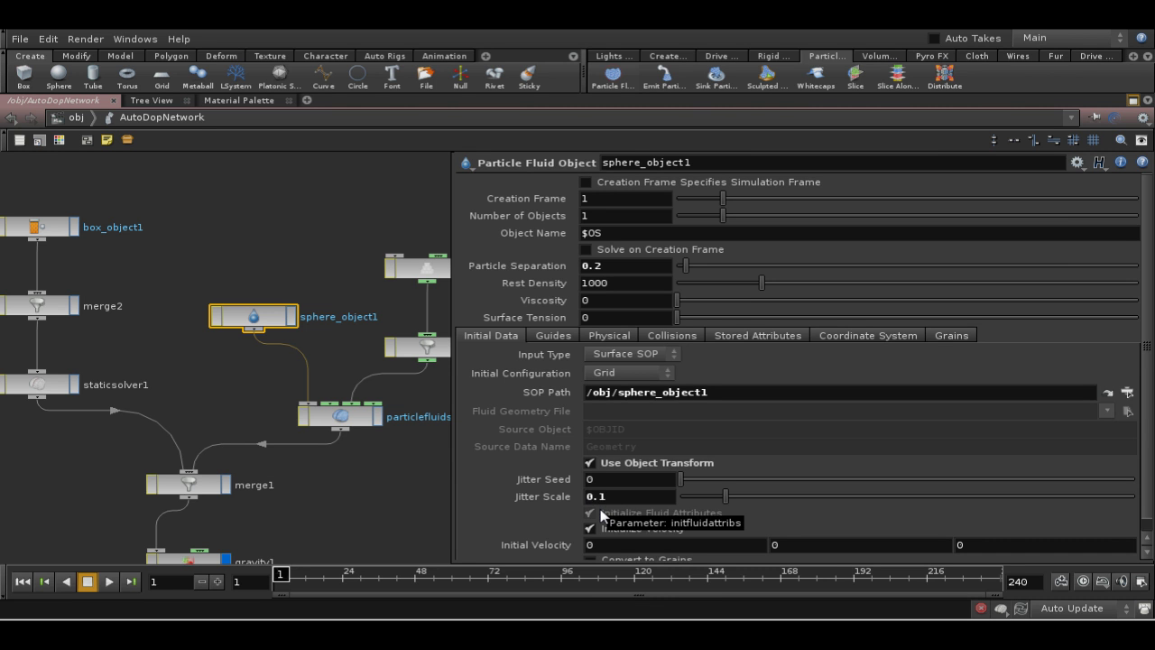
- Hide the parameter pane and frame the whole dynamics network in view
key("p")
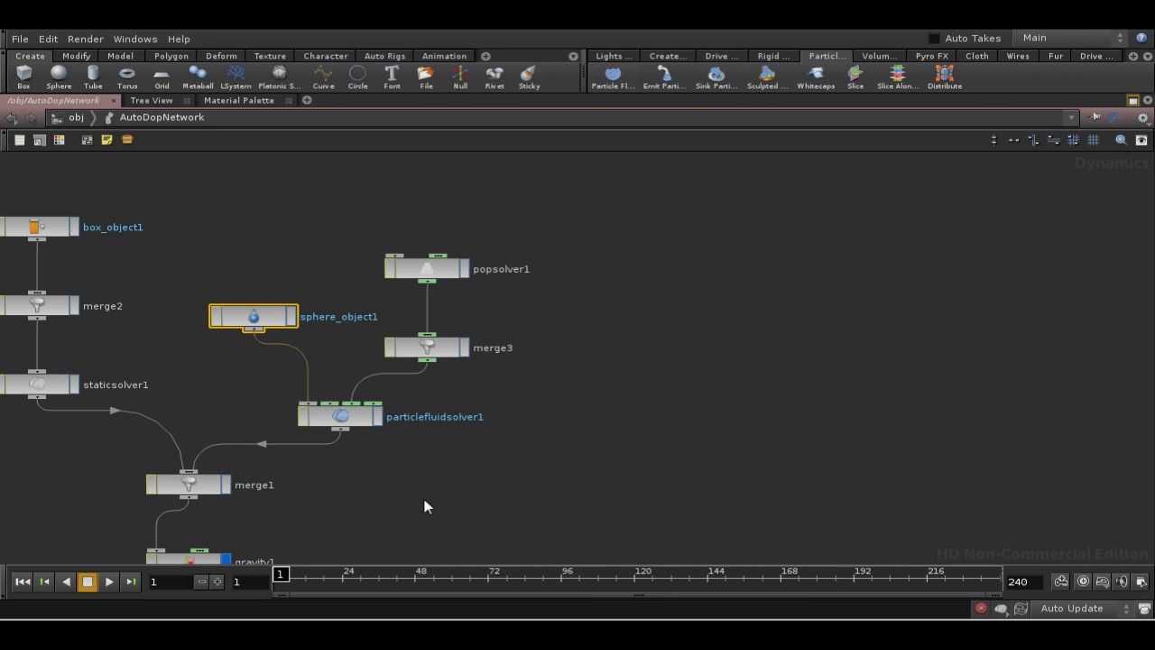
key("h")
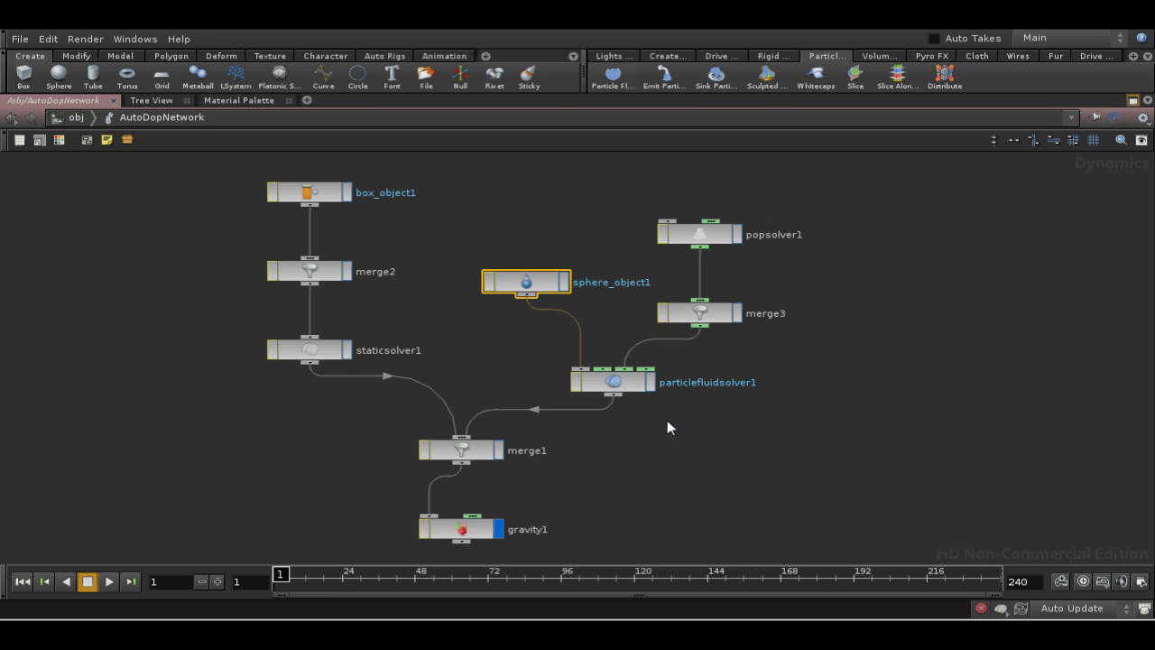
middle_click_drag(641, 501, 621, 481)
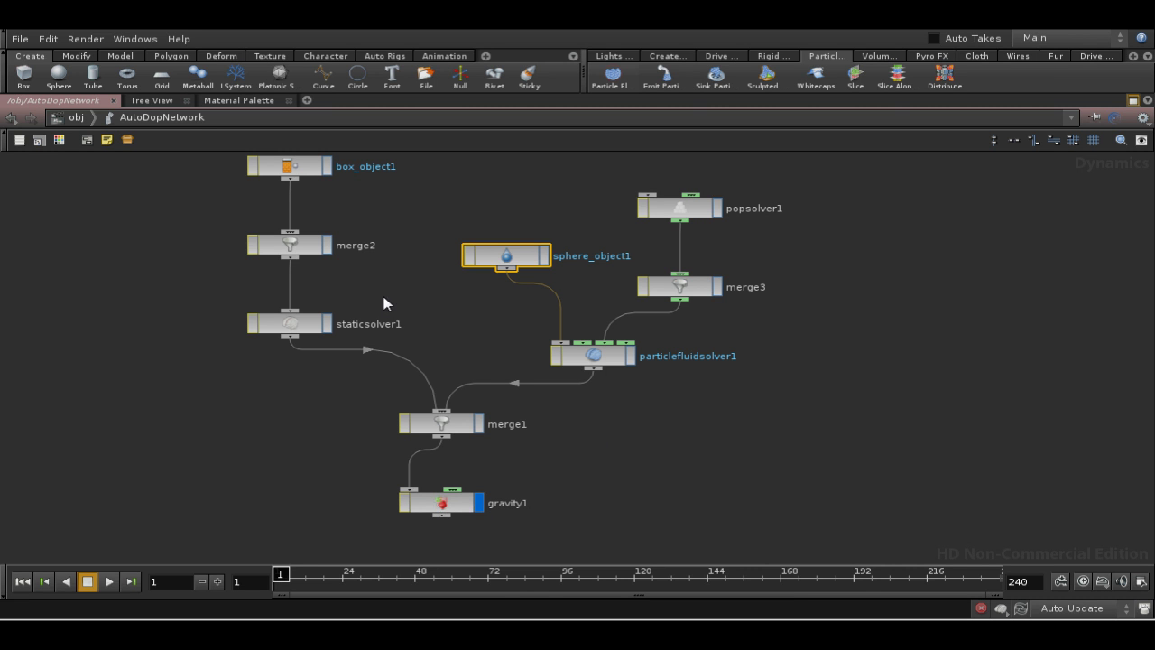
middle_click_drag(349, 203, 366, 286)
- Set box_object1's Friction and Dynamic Friction to .8
left_click(323, 236)
key("p")
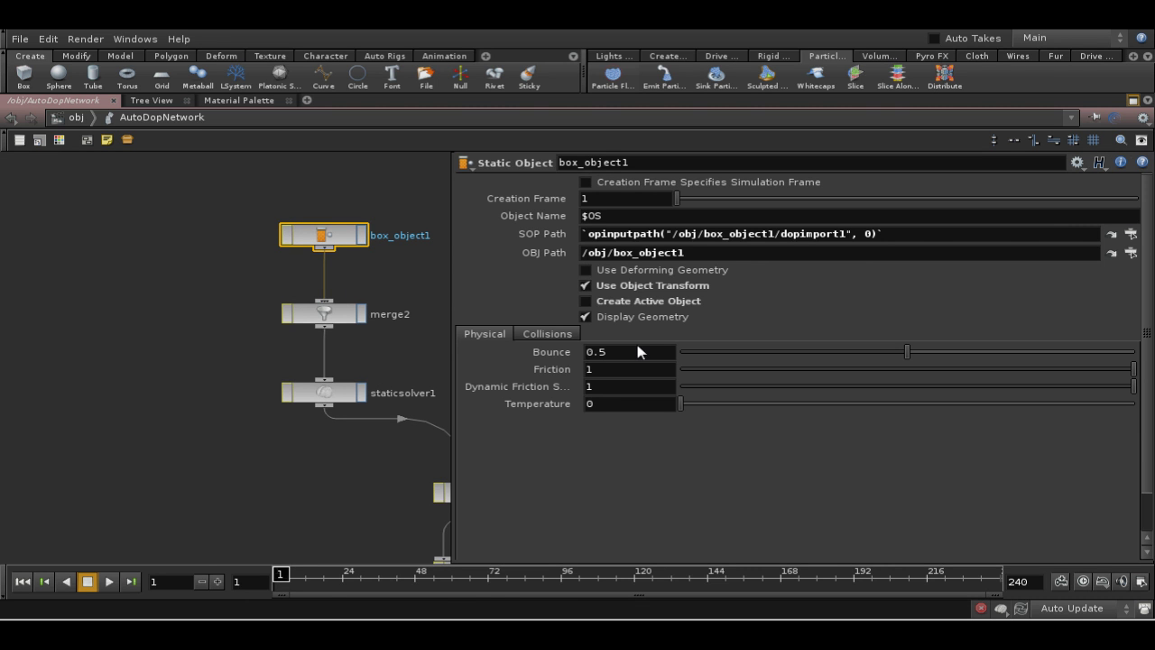
left_click(637, 369)
type(".8")
key("Tab")
type(".8")
key("Tab")
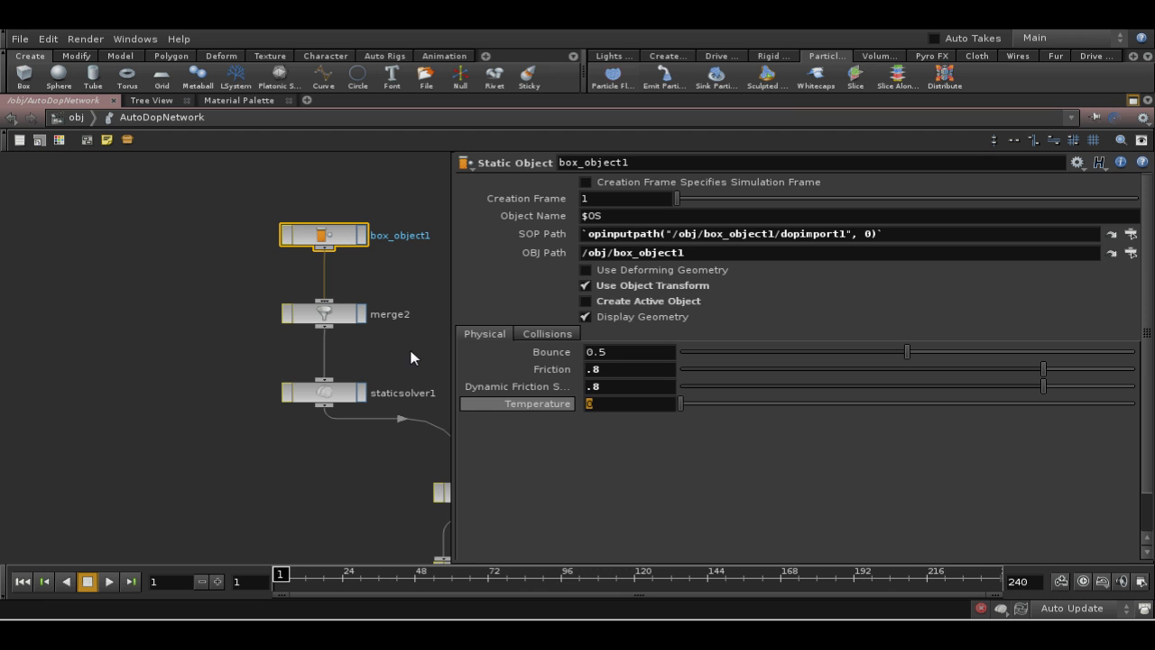
- Delete the stray channel on Temperature and close the box's parameters
type("p")
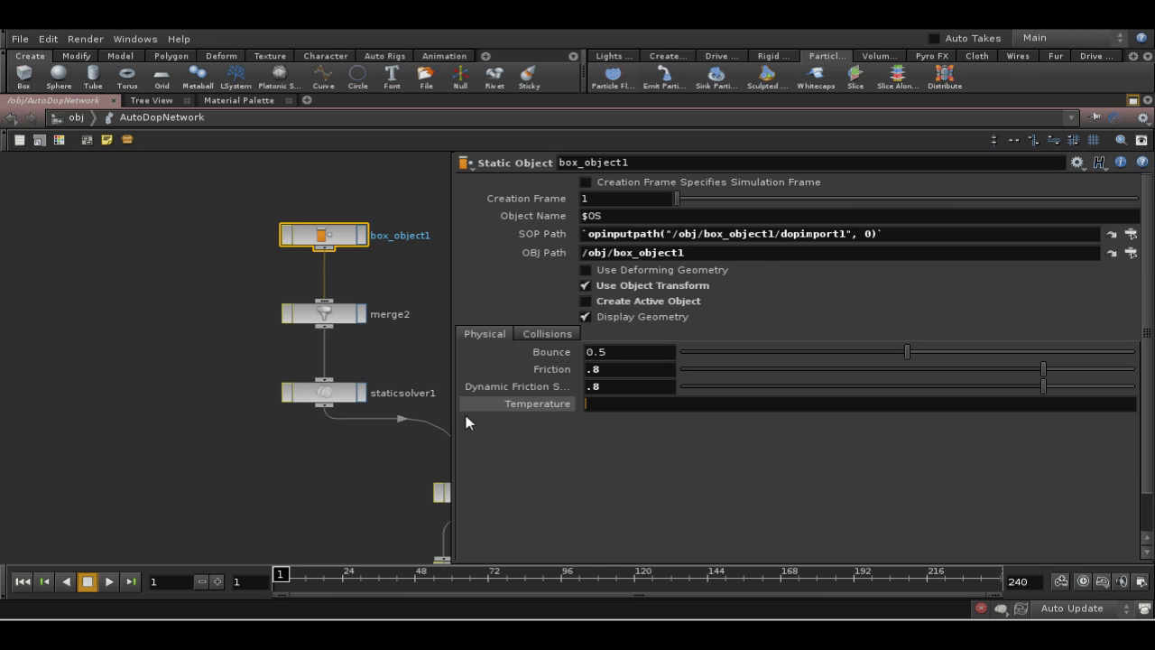
left_click(384, 468)
right_click(537, 404)
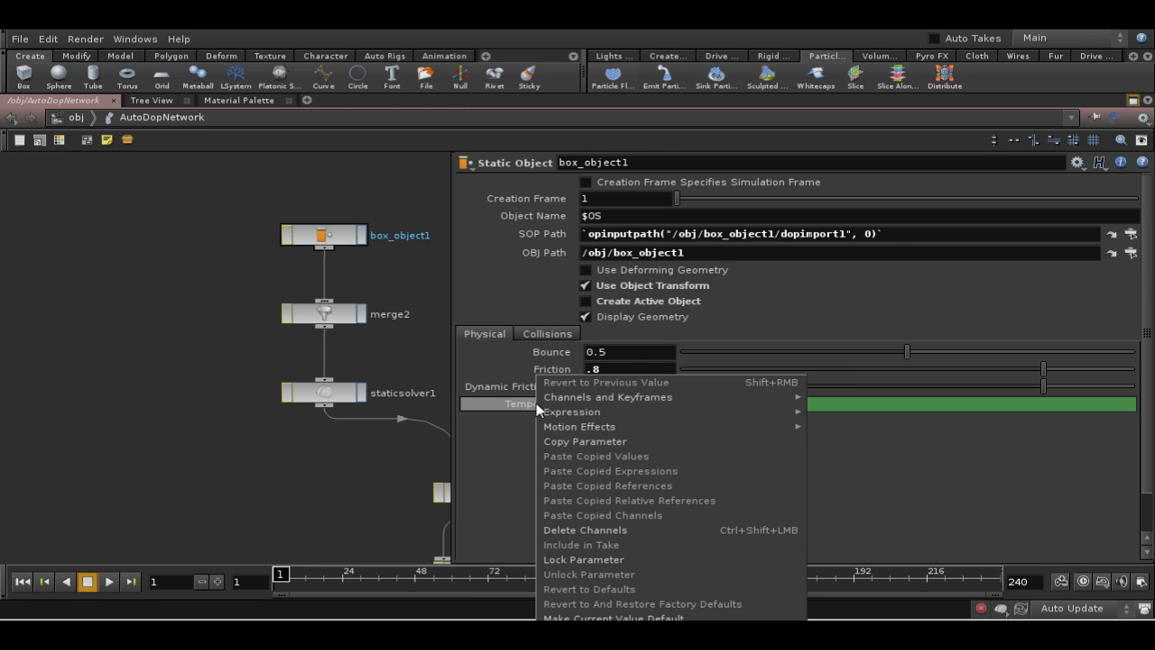
left_click(596, 532)
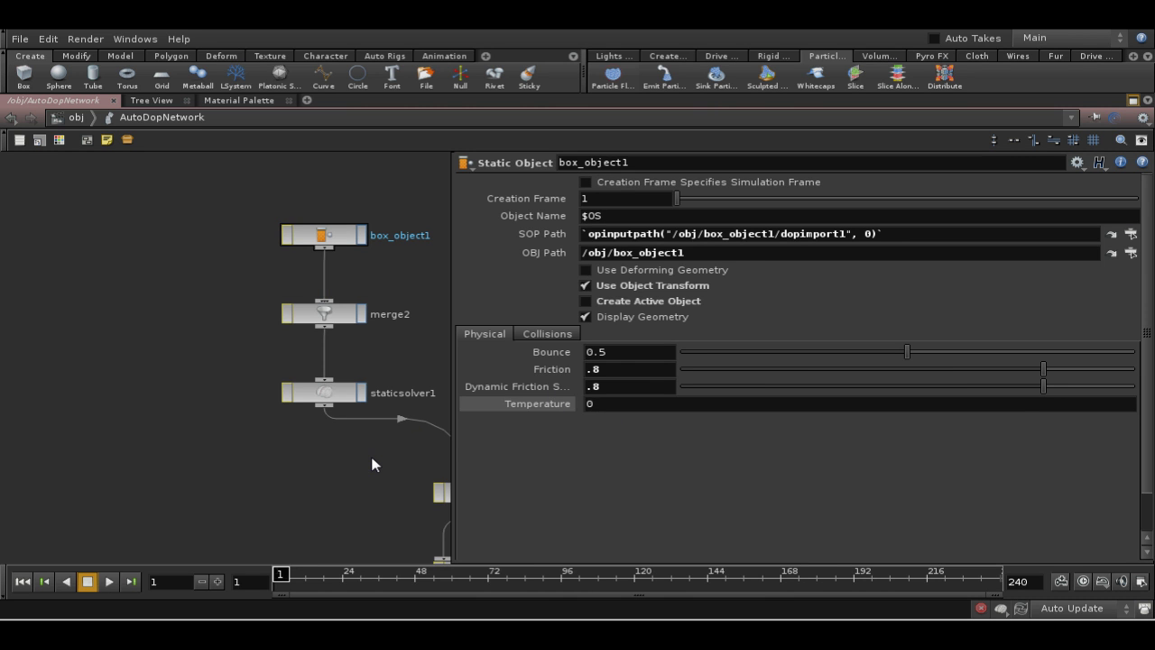
key("p")
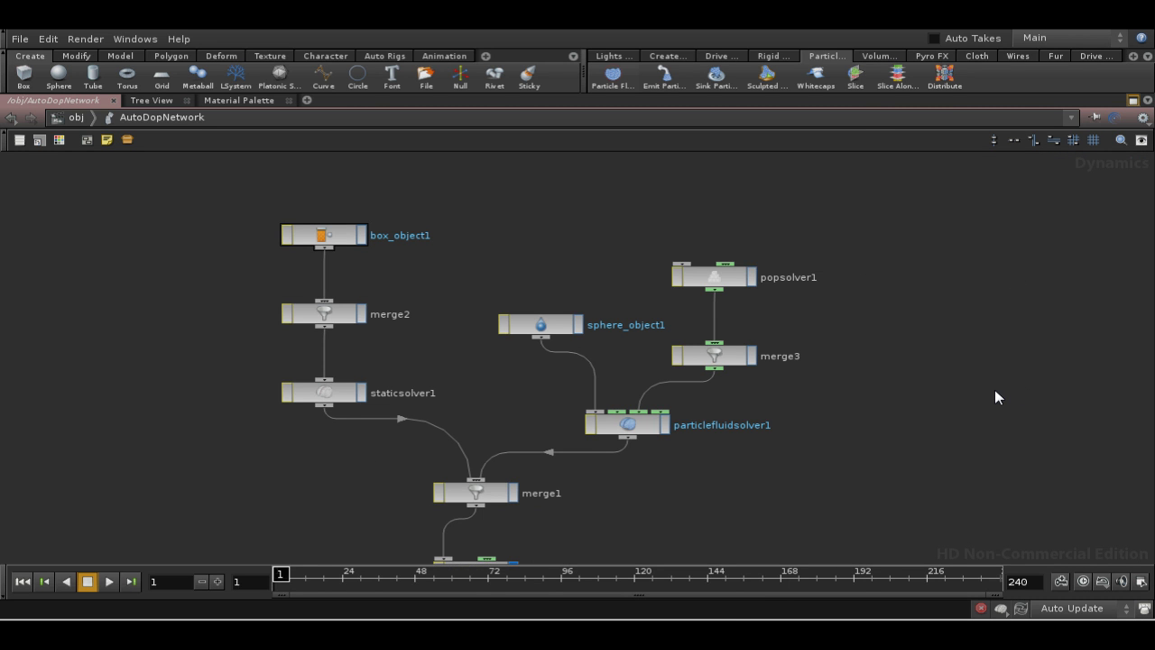
- Restore the viewport and play the simulation to frame 59, viewing fluid pooling on the slab
left_click(1134, 100)
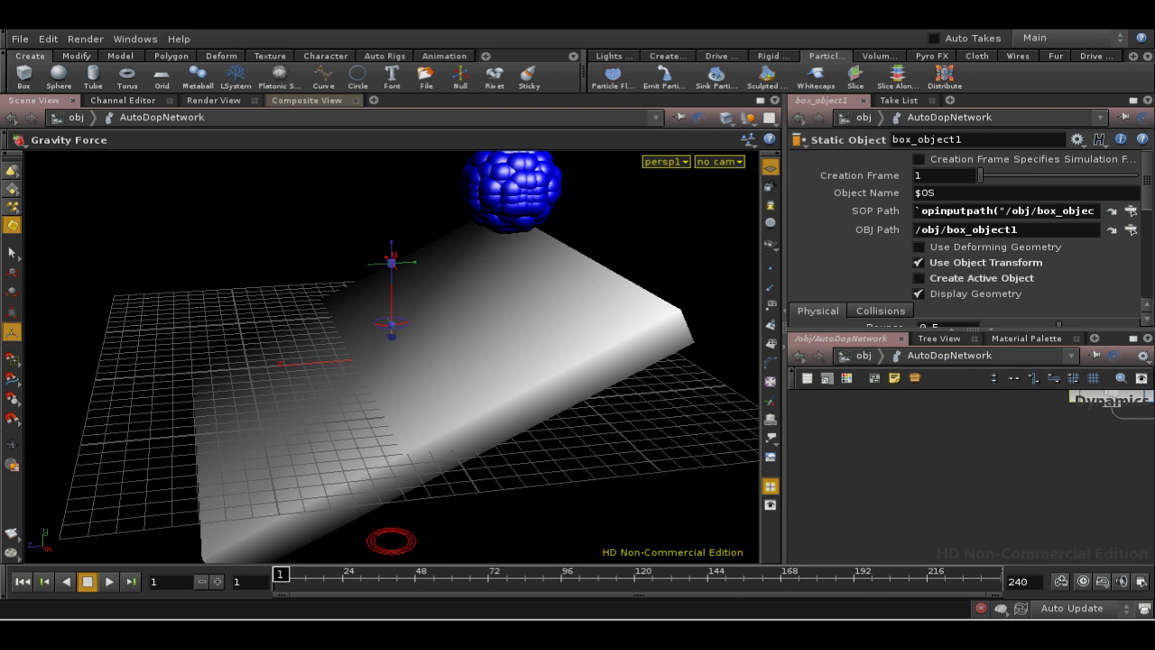
left_click(110, 582)
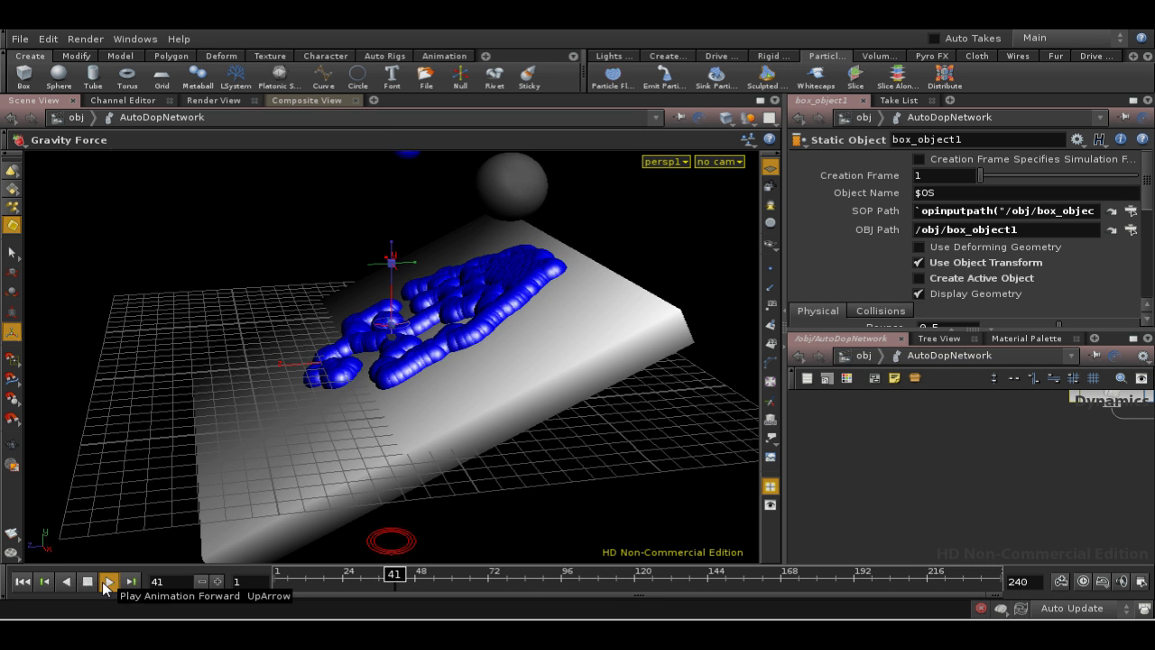
left_click(88, 582)
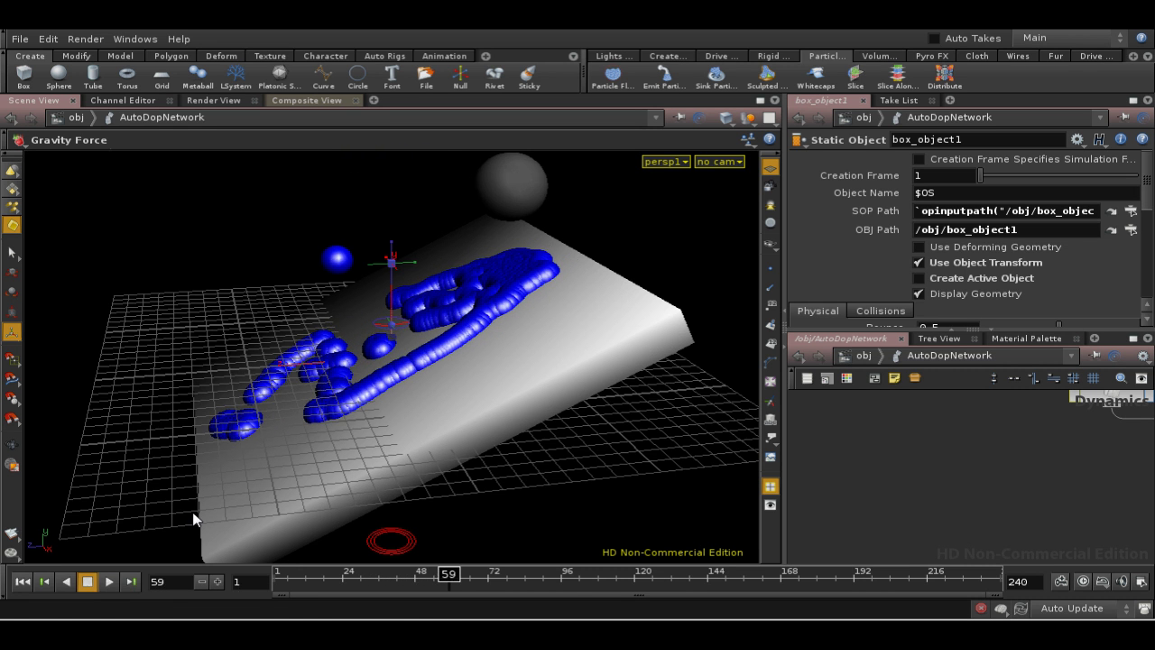
left_click_drag(360, 430, 508, 443)
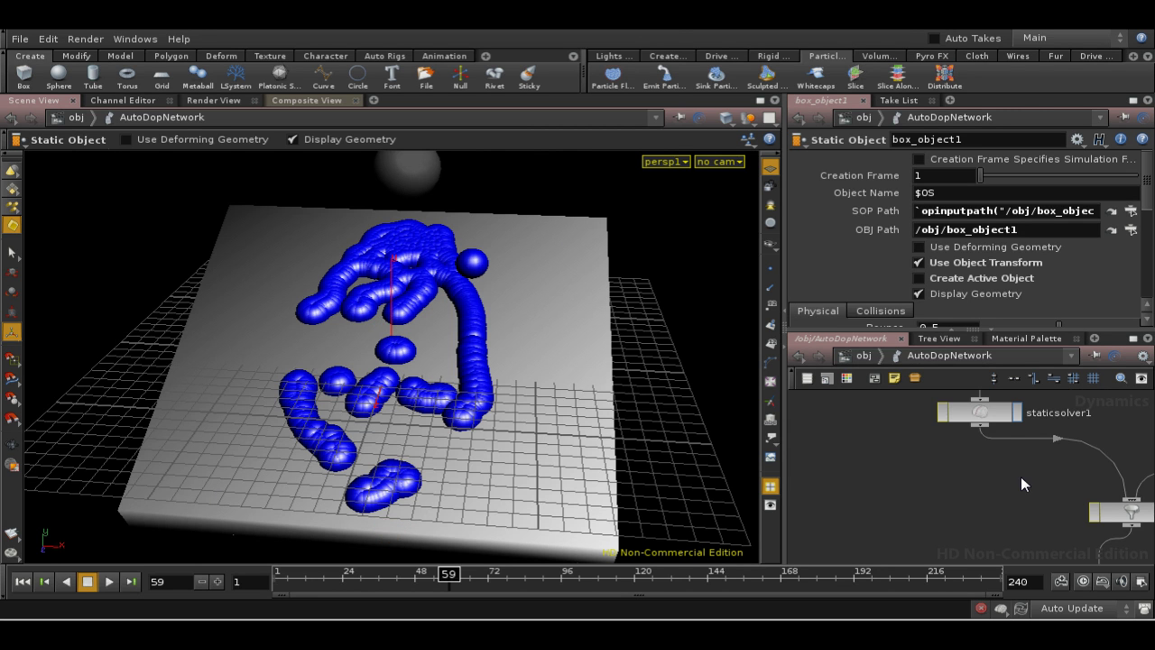
middle_click_drag(970, 479, 866, 501)
middle_click_drag(1066, 441, 1057, 462)
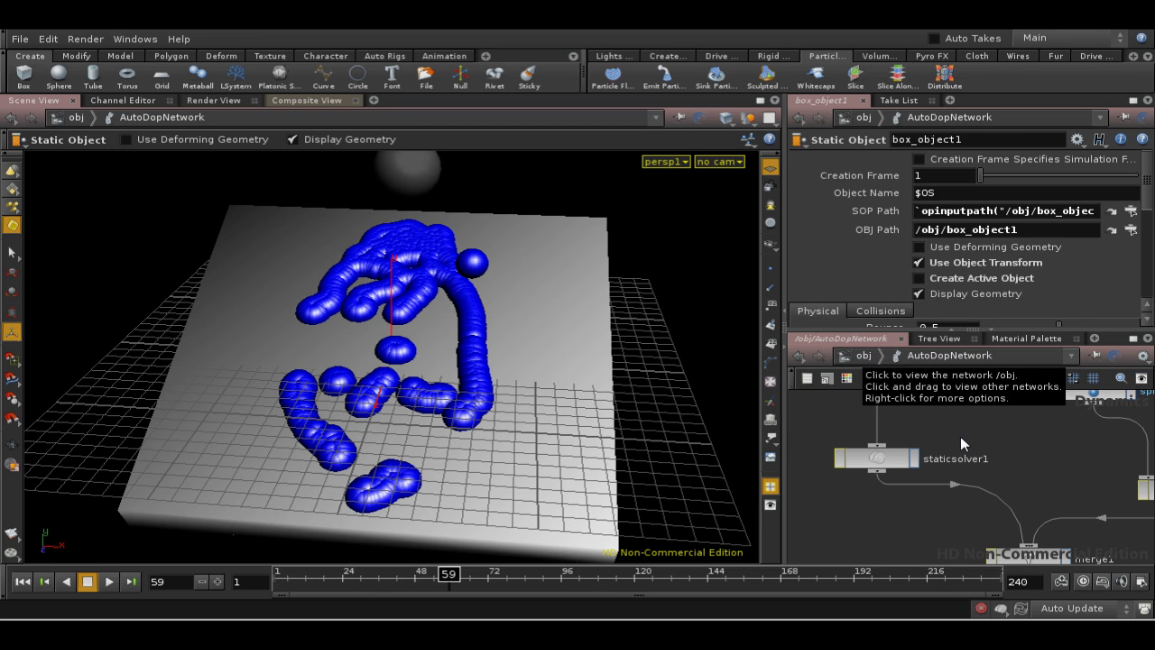
- Inside box_object1, move dopimport1 aside and select the box geometry in the viewport
left_click(862, 358)
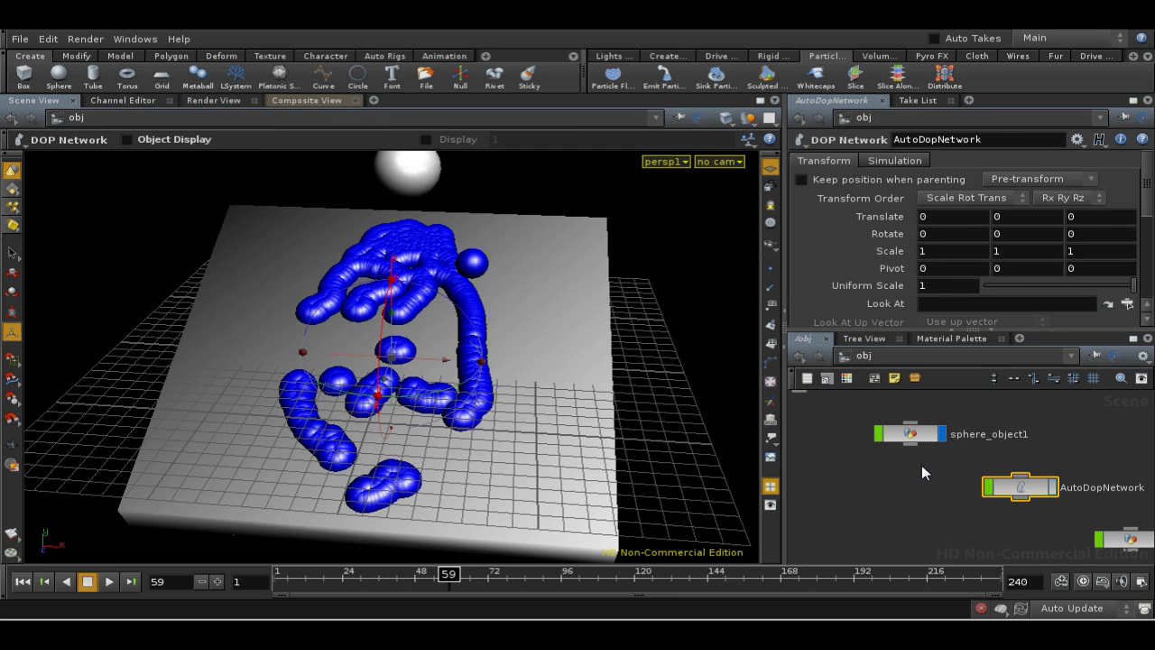
middle_click_drag(873, 479, 931, 493)
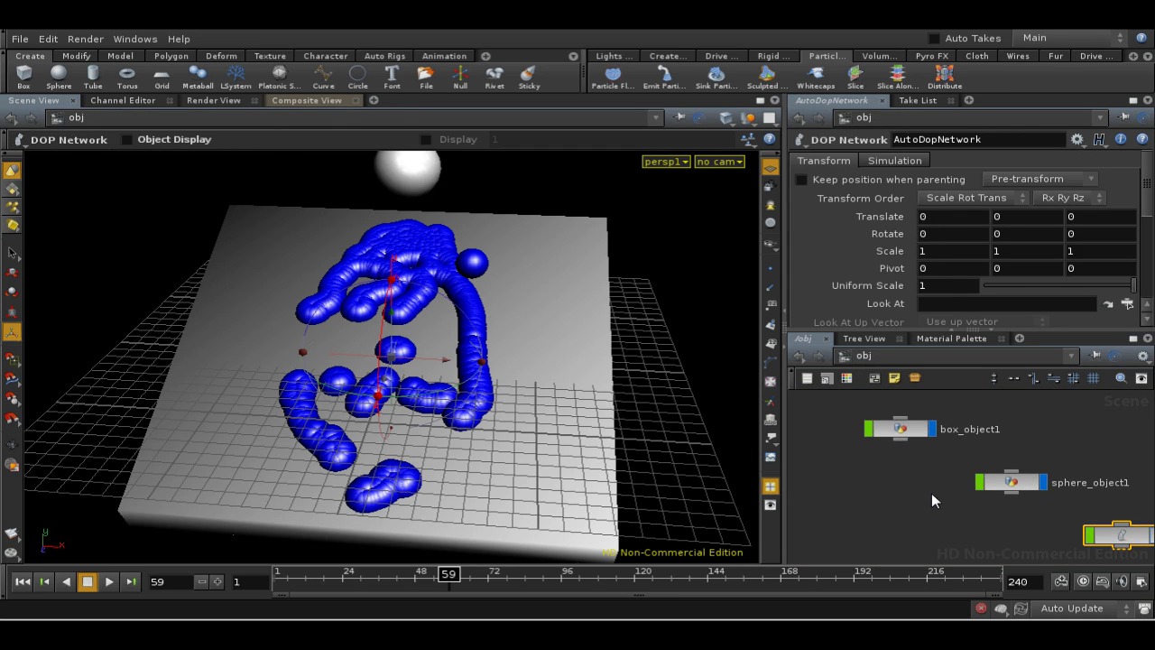
double_click(897, 434)
middle_click_drag(1012, 486, 945, 478)
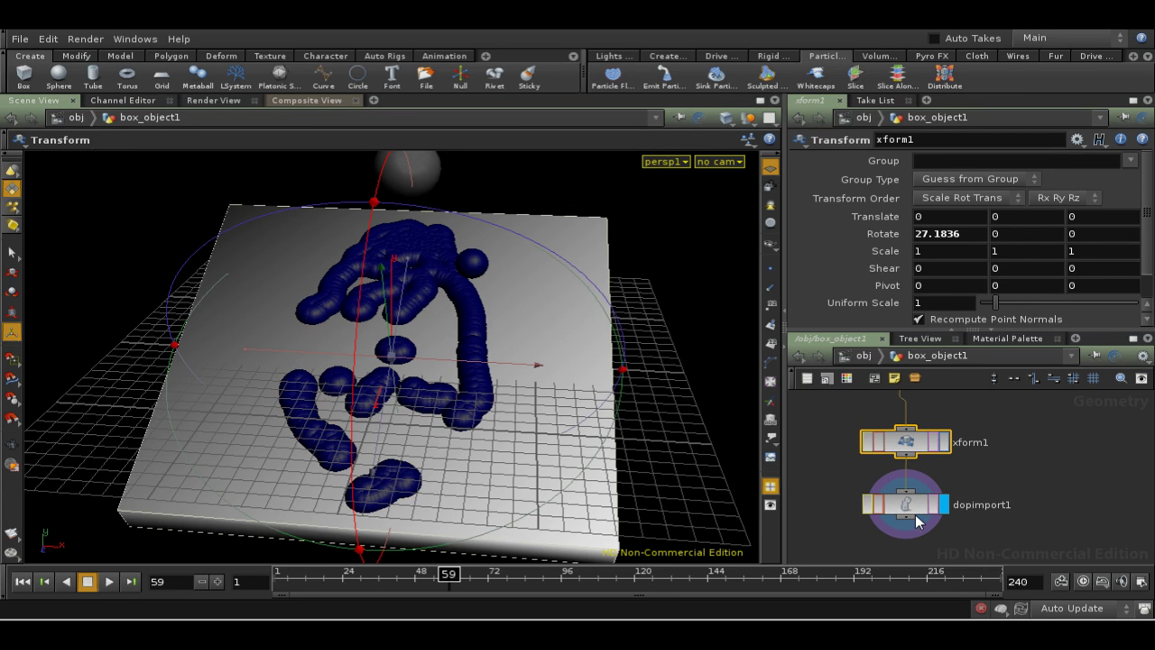
left_click_drag(914, 513, 925, 413)
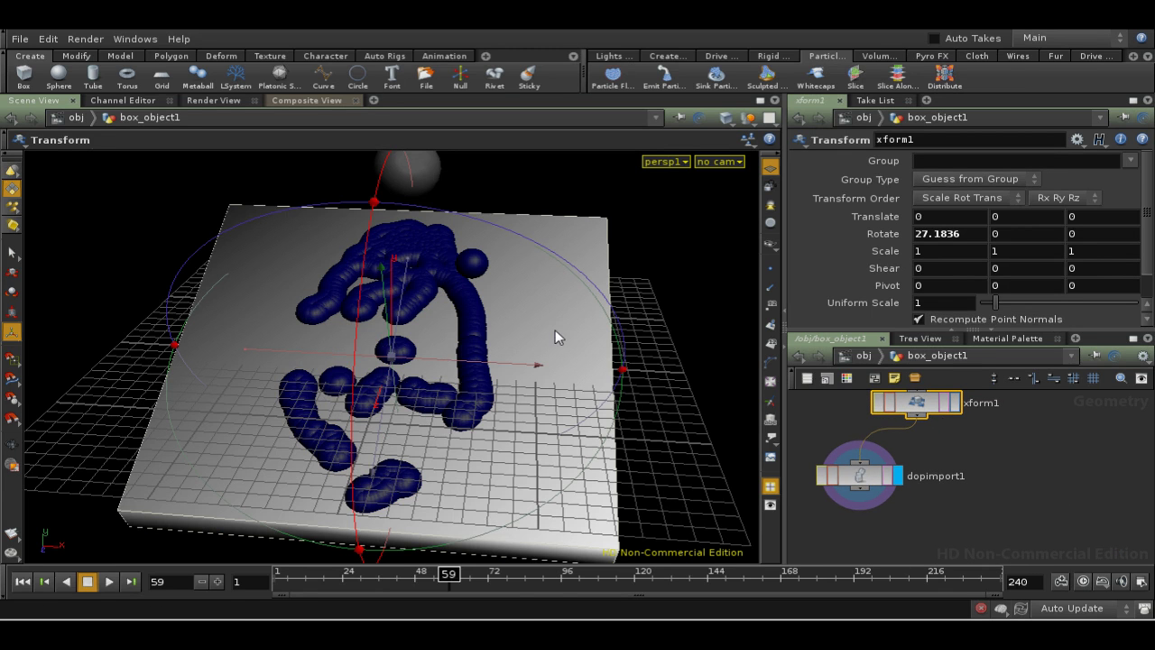
key("s")
left_click(570, 374)
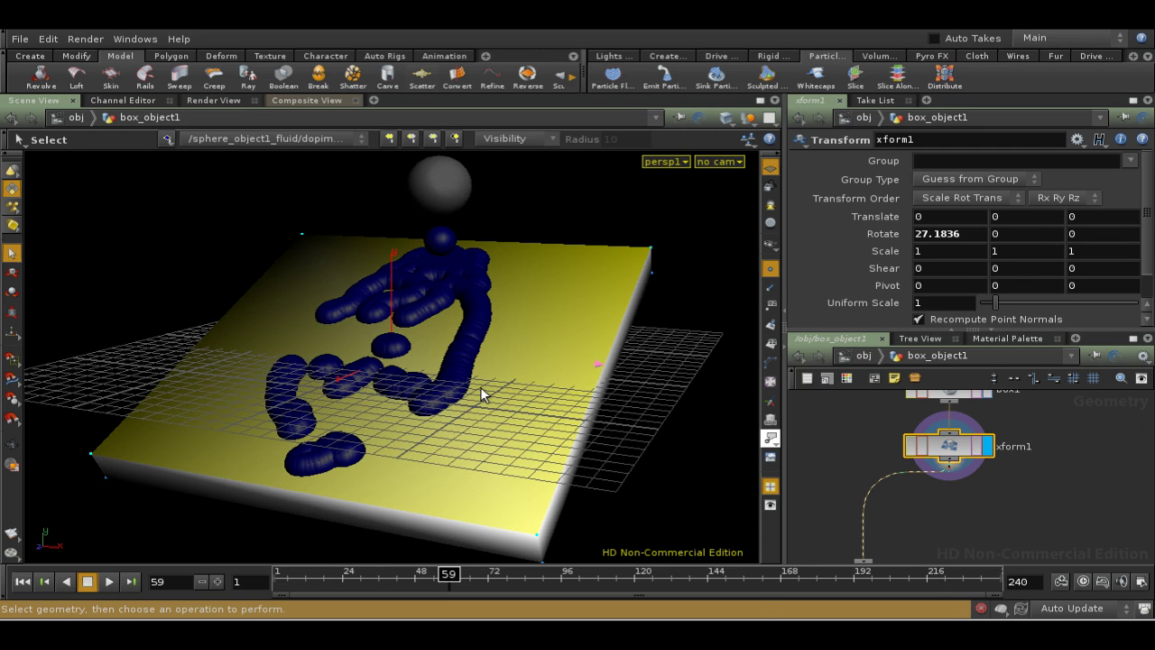
- Add a Scatter node after xform1 spreading 5000 points over the slab
key("Tab")
type("sca")
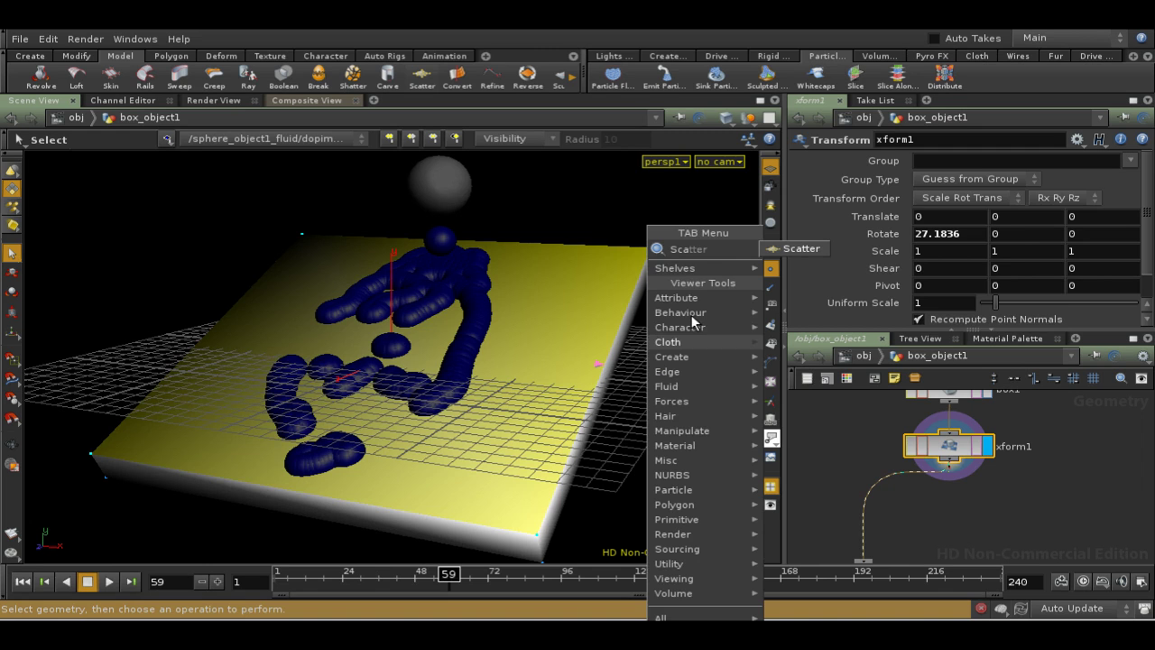
left_click(794, 249)
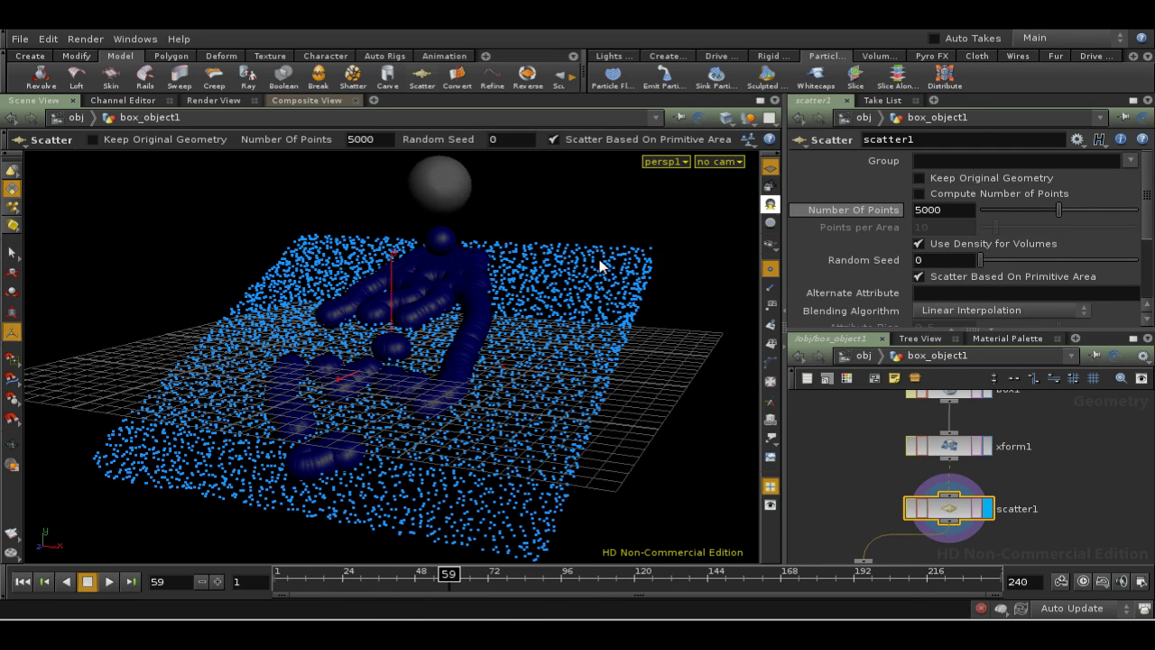
left_click(770, 204)
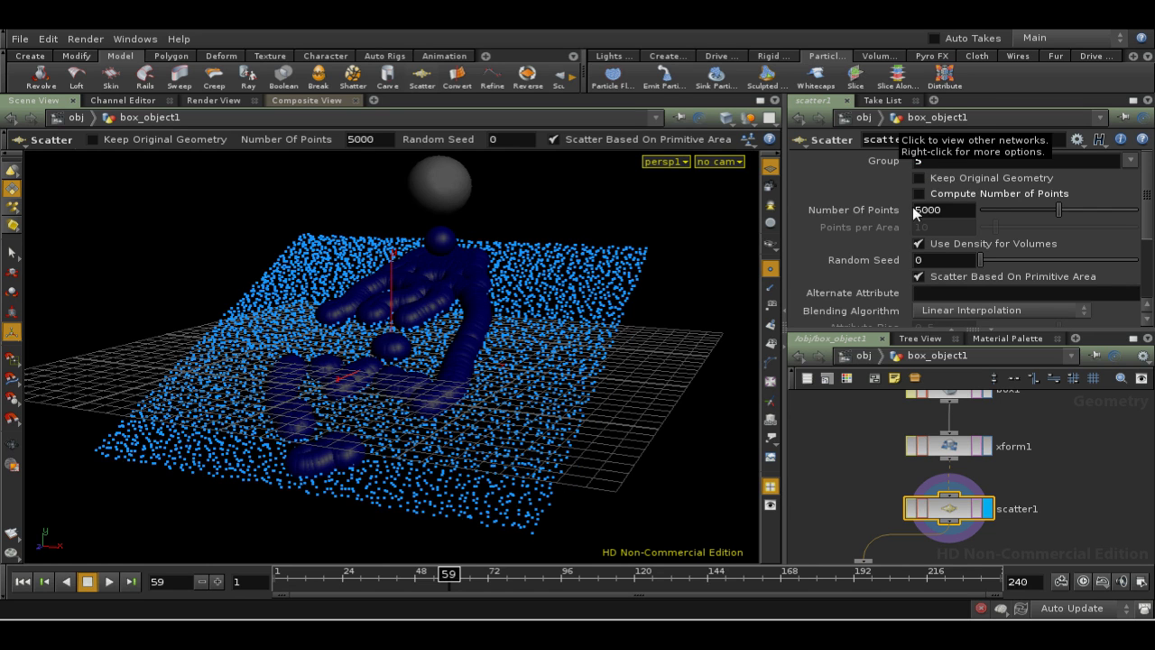
key("Escape")
left_click_drag(699, 332, 717, 388)
key("Return")
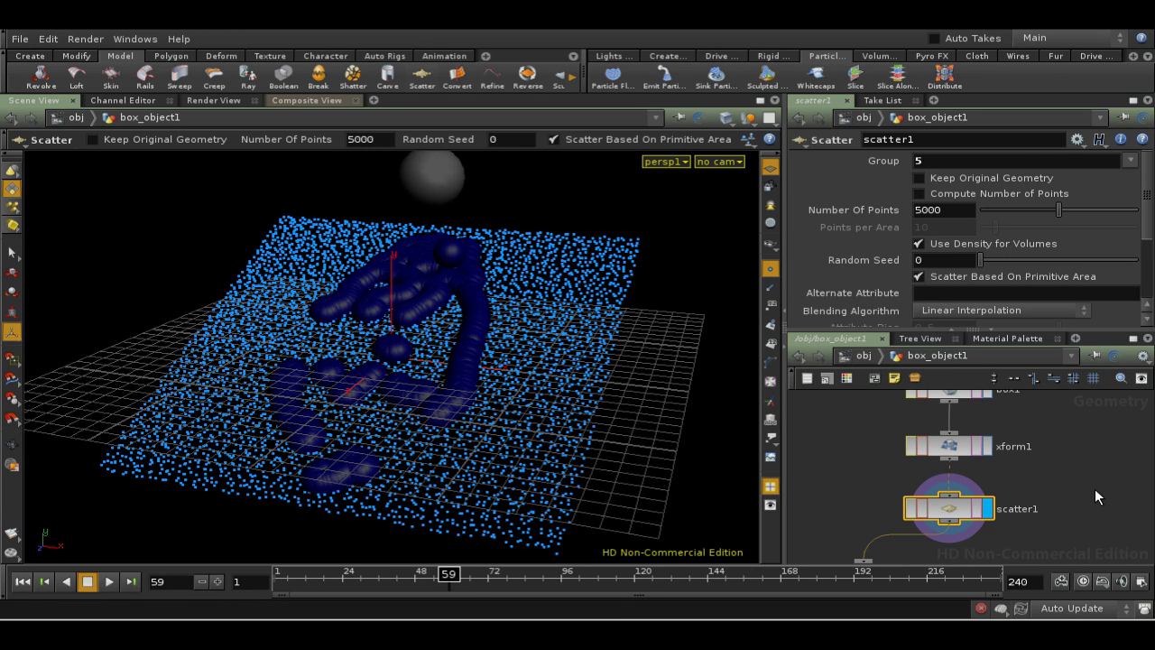
middle_click_drag(1089, 506, 1016, 457)
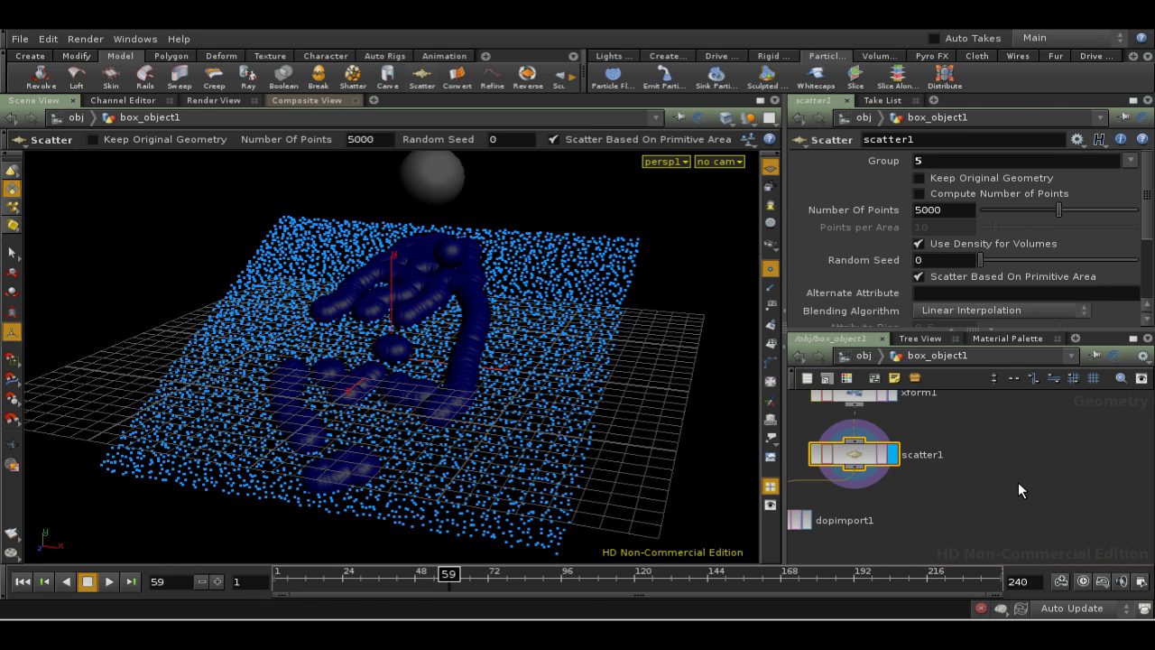
- Enter sphere_object1_fluid in a maximized network pane and move dopimport1 to the right
left_click(866, 355)
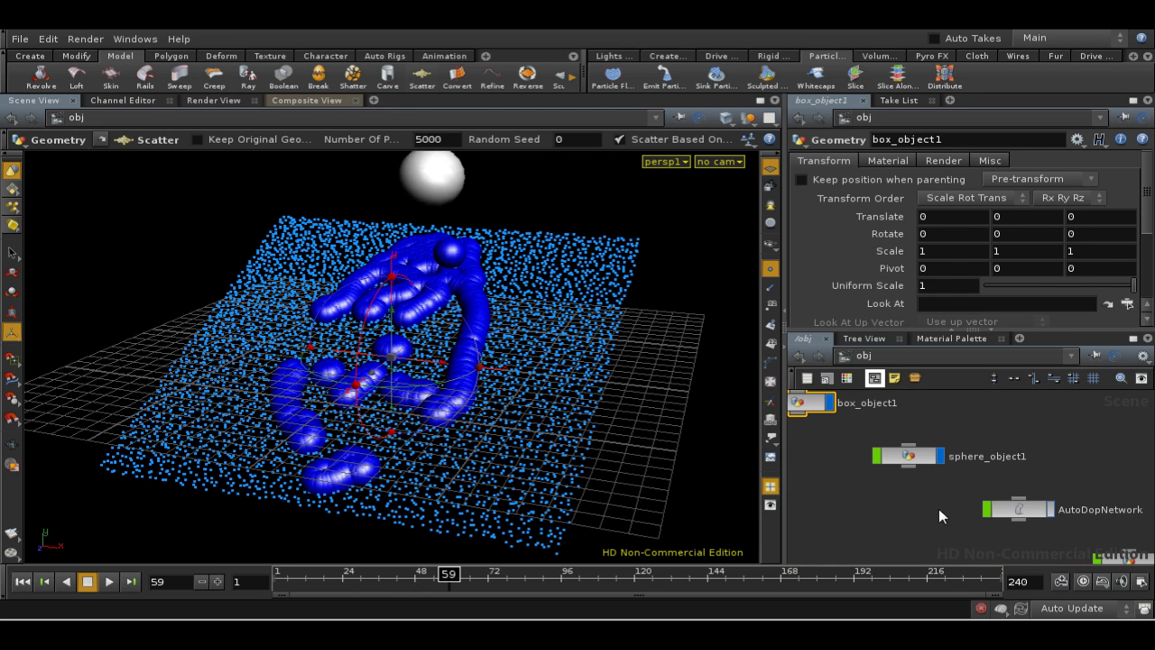
middle_click_drag(1043, 534, 966, 468)
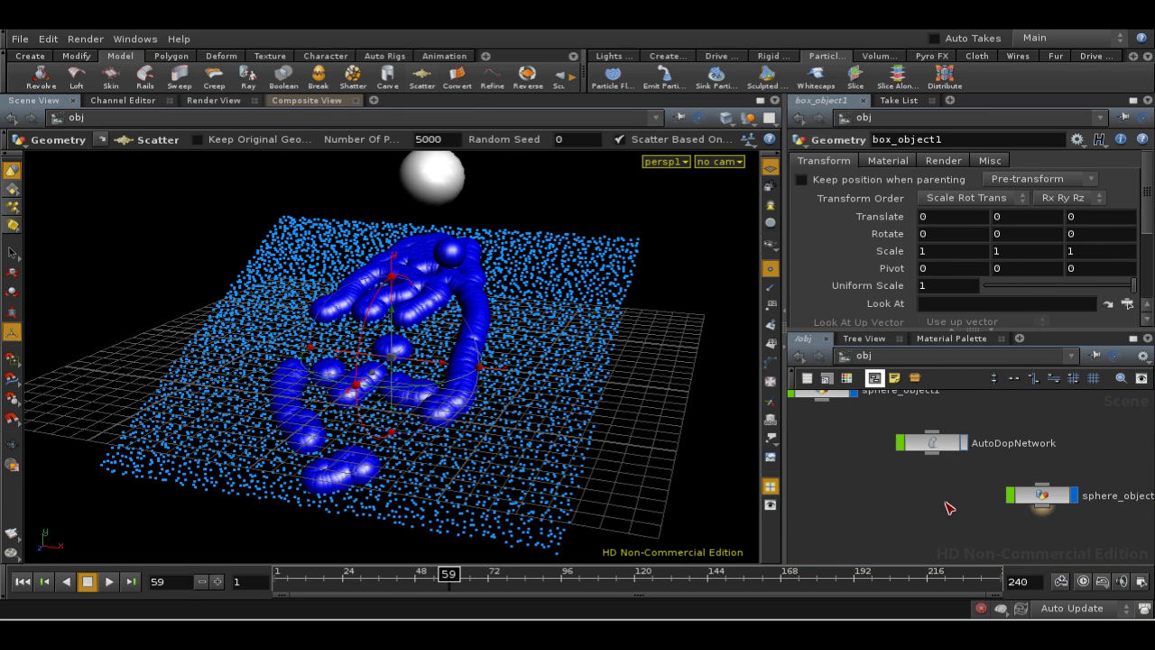
middle_click_drag(966, 540, 906, 505)
double_click(1011, 460)
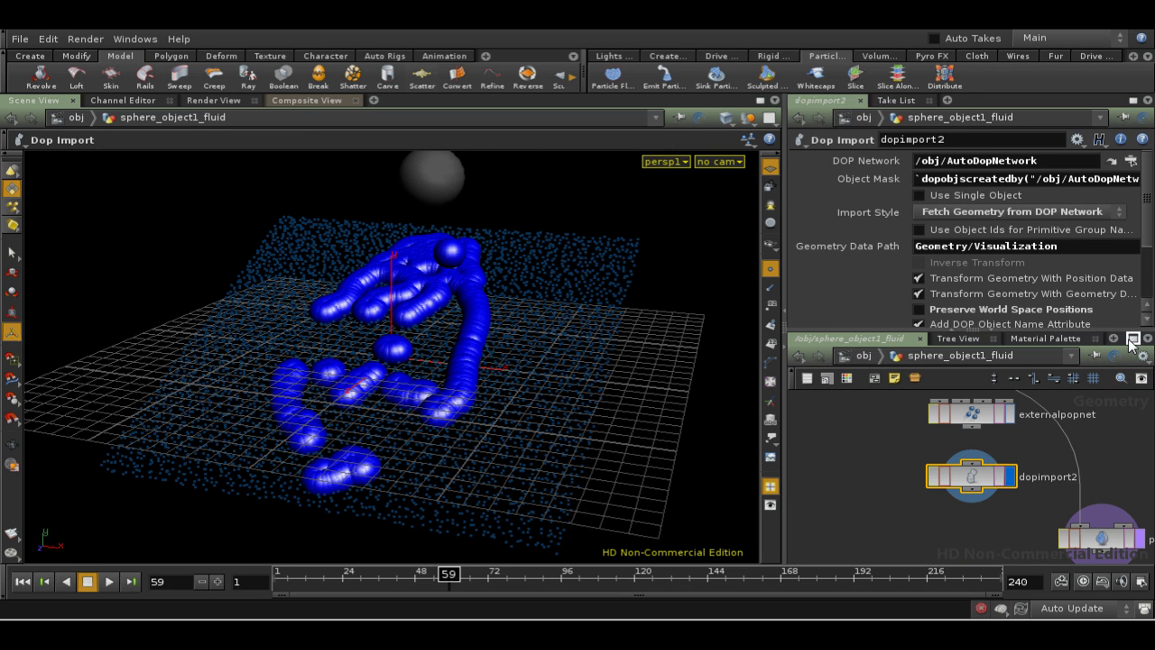
left_click(1134, 338)
key("h")
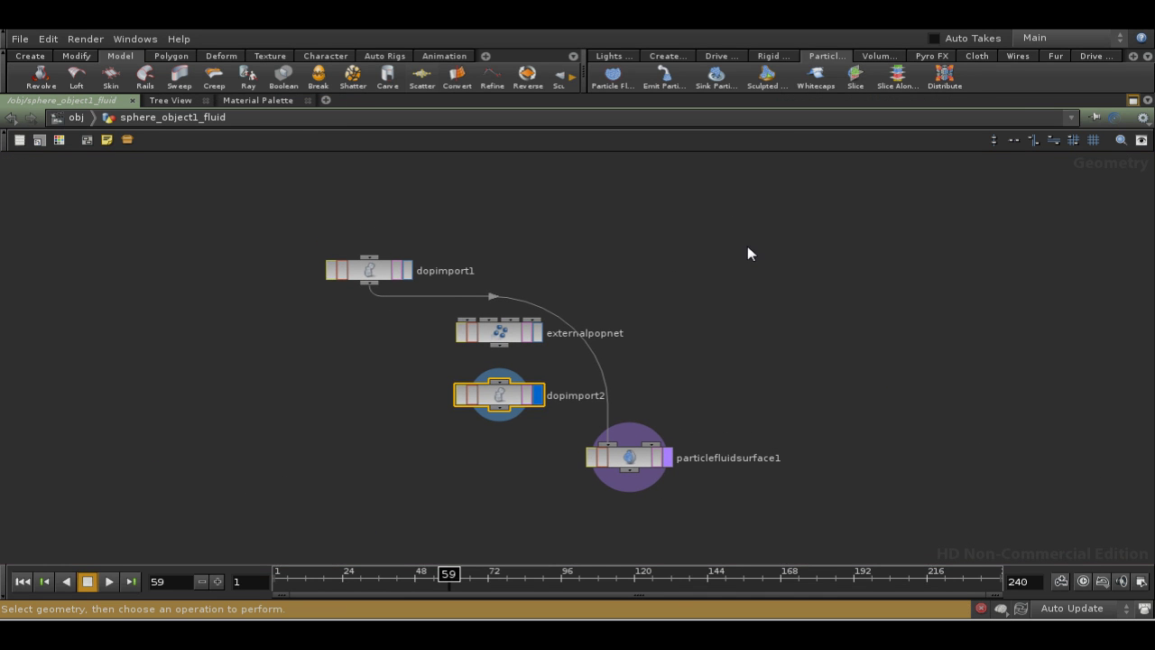
left_click_drag(344, 277, 676, 273)
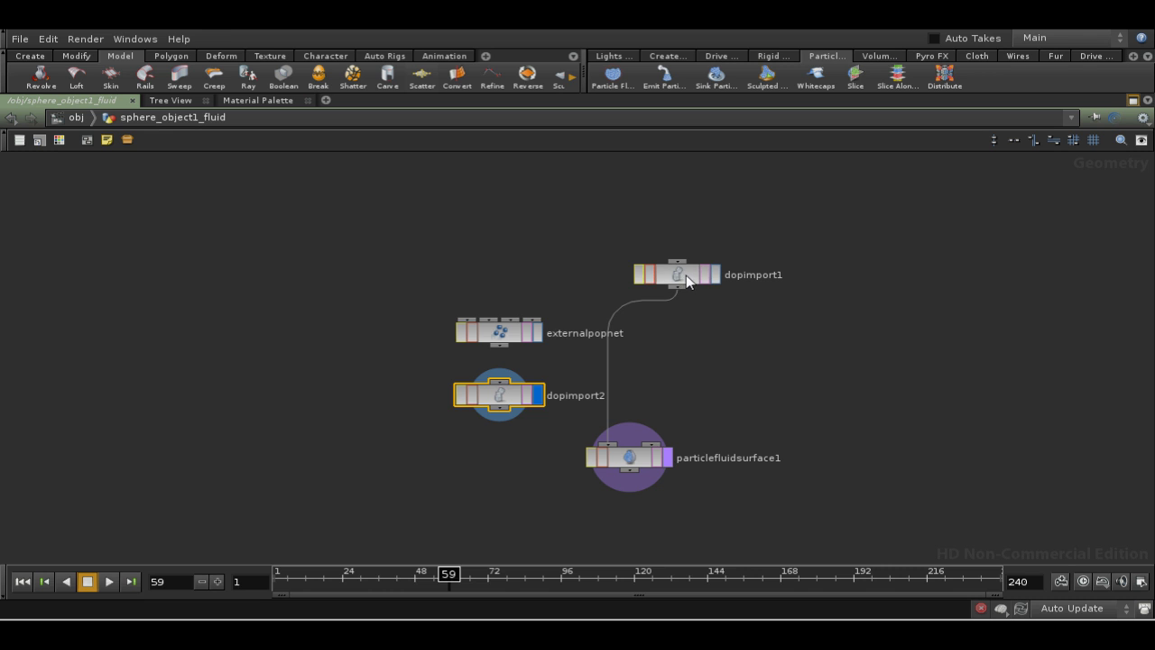
- Copy dopimport1 after deleting an accidental dopimport3 paste, then return to /obj
left_click(685, 278)
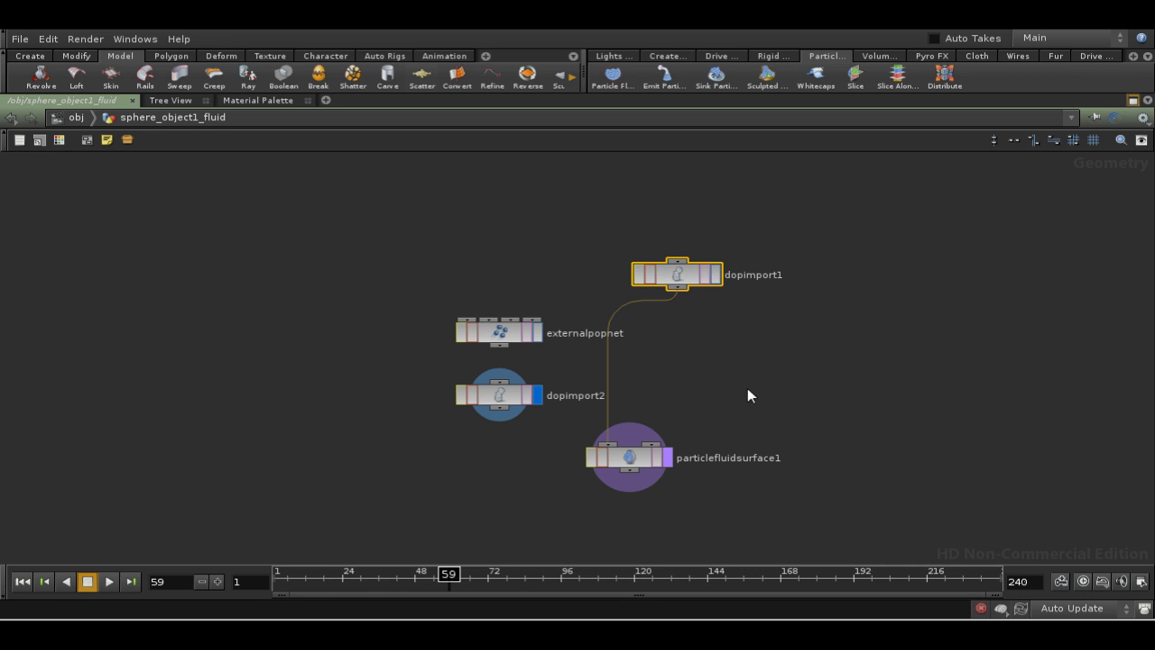
key("ctrl+v")
left_click(748, 330)
key("Delete")
left_click(702, 276)
key("ctrl+c")
key("u")
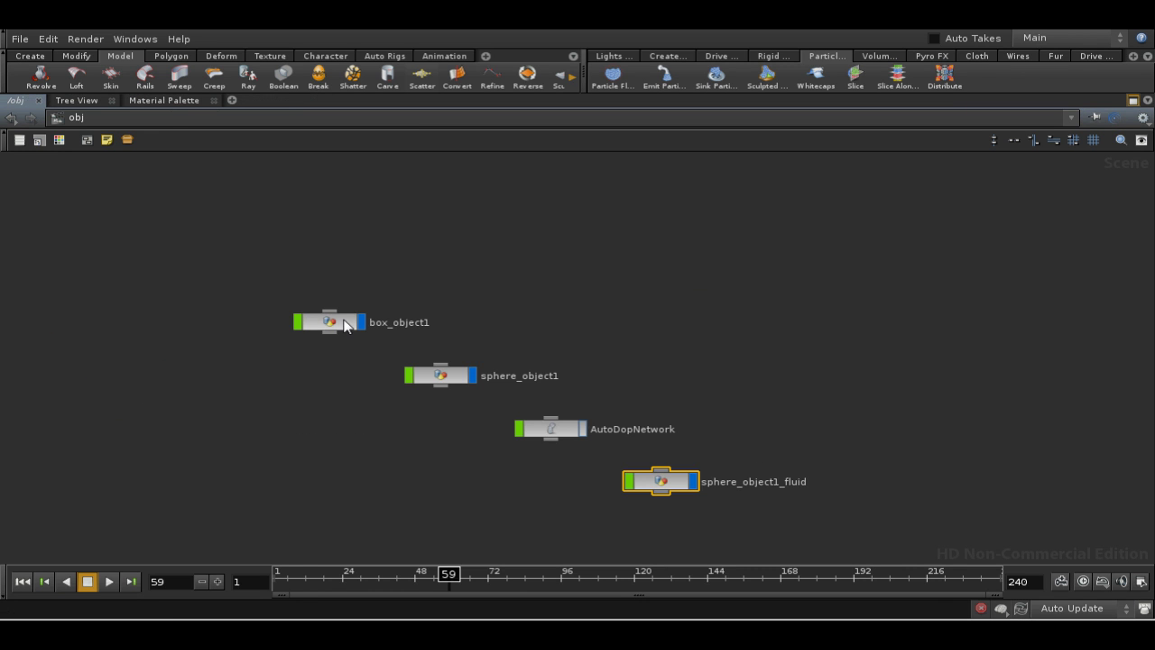
- Paste the node into box_object1 as dopimport2 and place it beside the box1, xform1, scatter1 chain
double_click(362, 325)
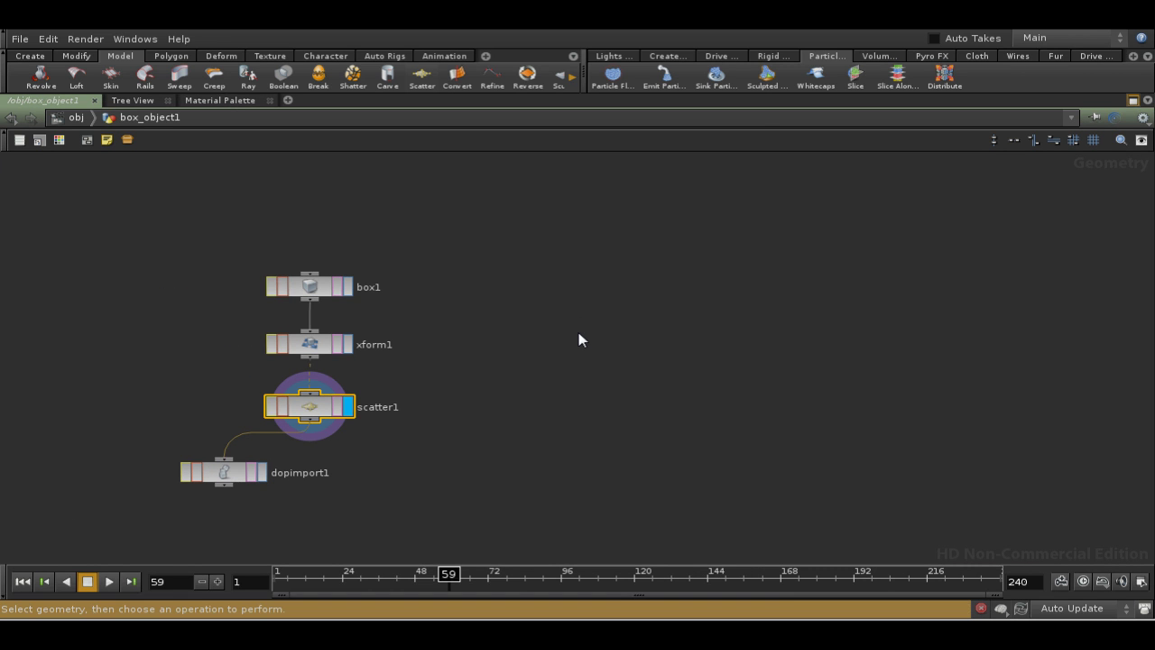
key("ctrl+v")
left_click_drag(613, 373, 490, 323)
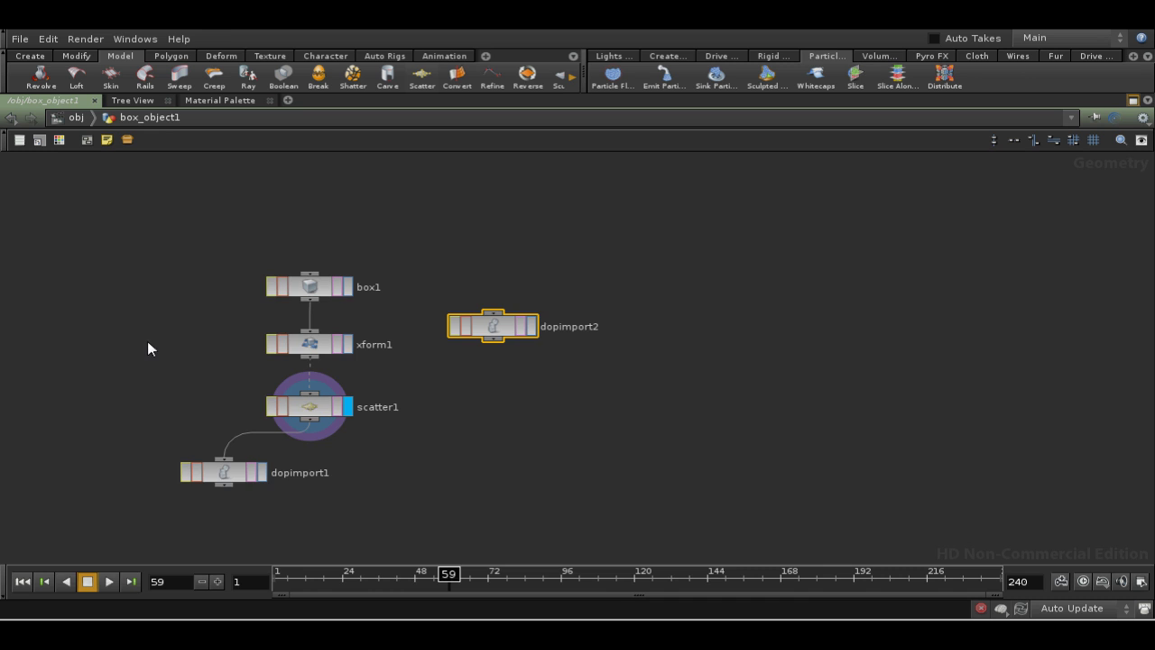
middle_click_drag(147, 341, 242, 366)
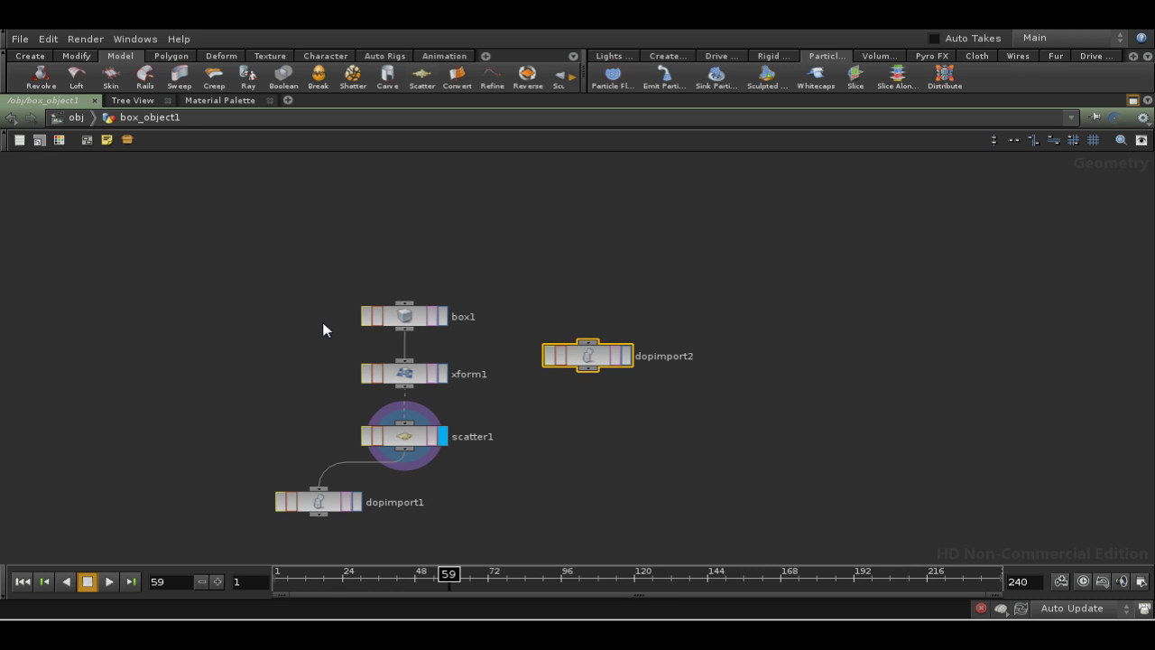
key("u")
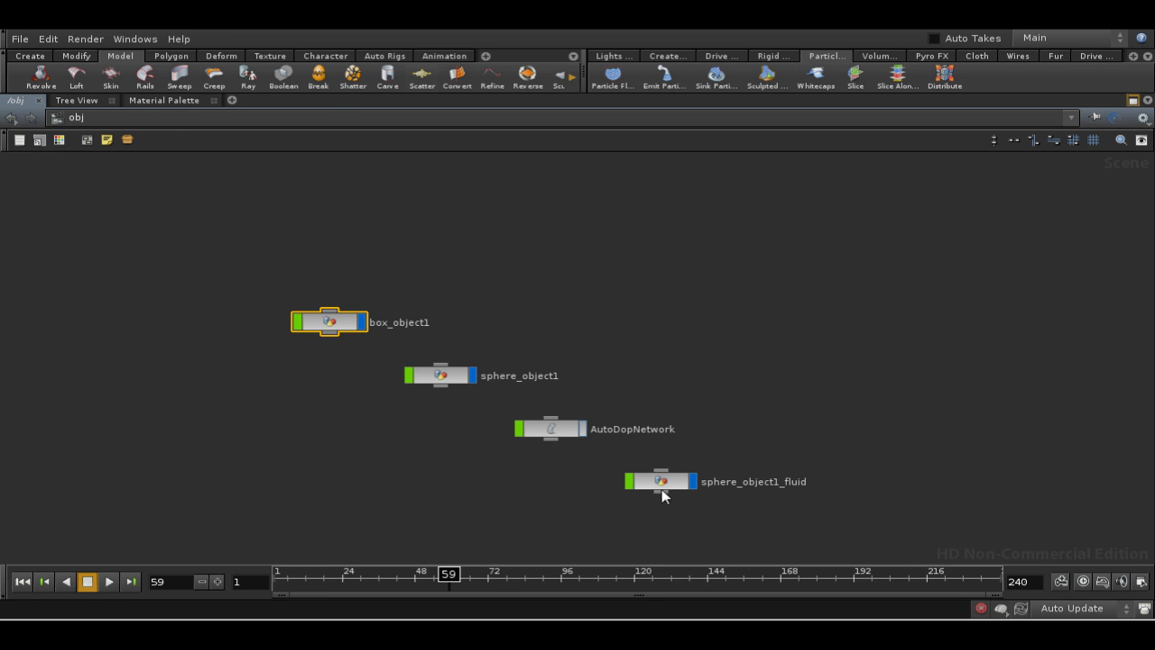
double_click(333, 325)
left_click_drag(587, 354, 594, 380)
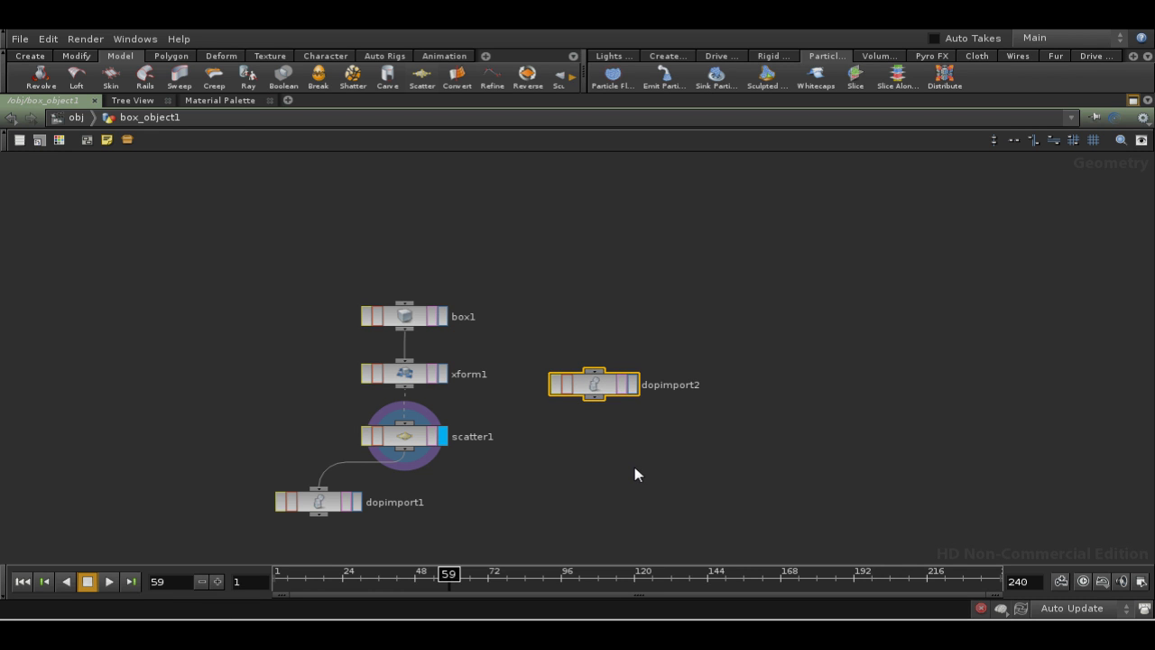
- Add a displayed attribcreate1 below dopimport2 creating attribute dopswet with value 1
key("Tab")
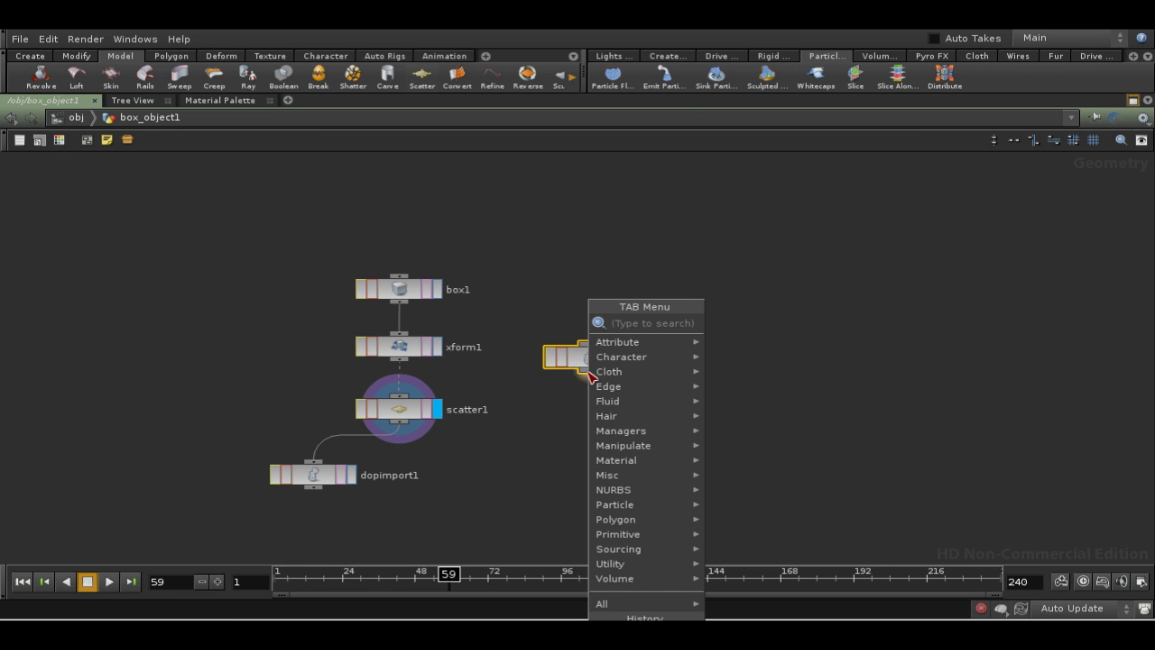
type("att")
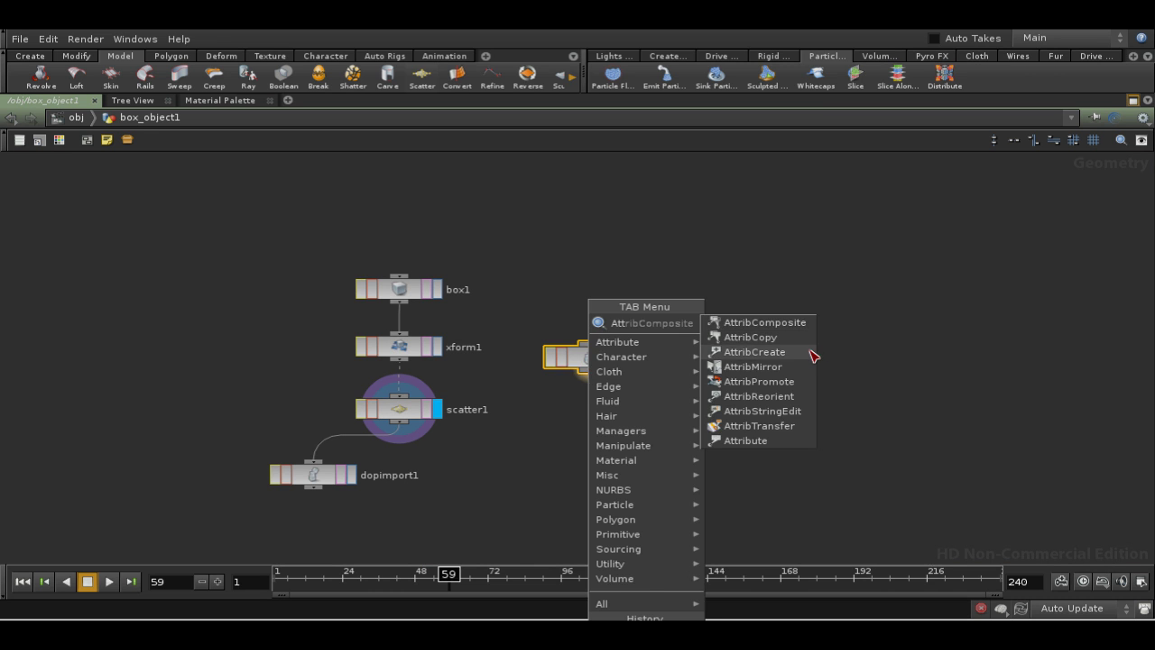
left_click(815, 352)
left_click(583, 431)
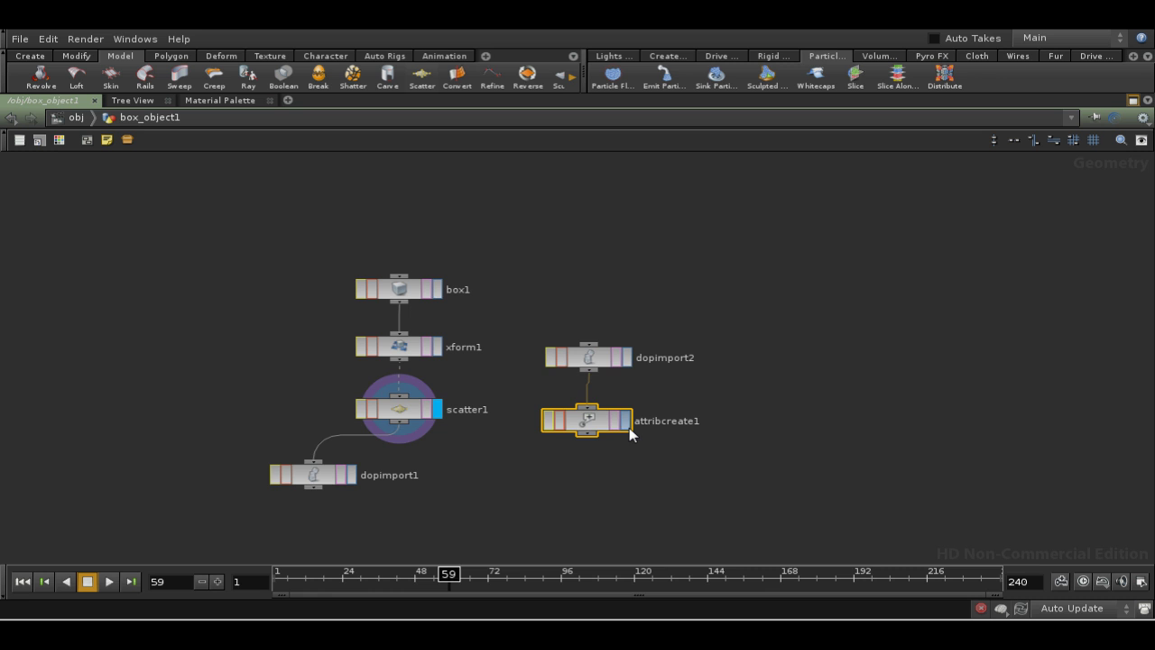
left_click(627, 426)
key("p")
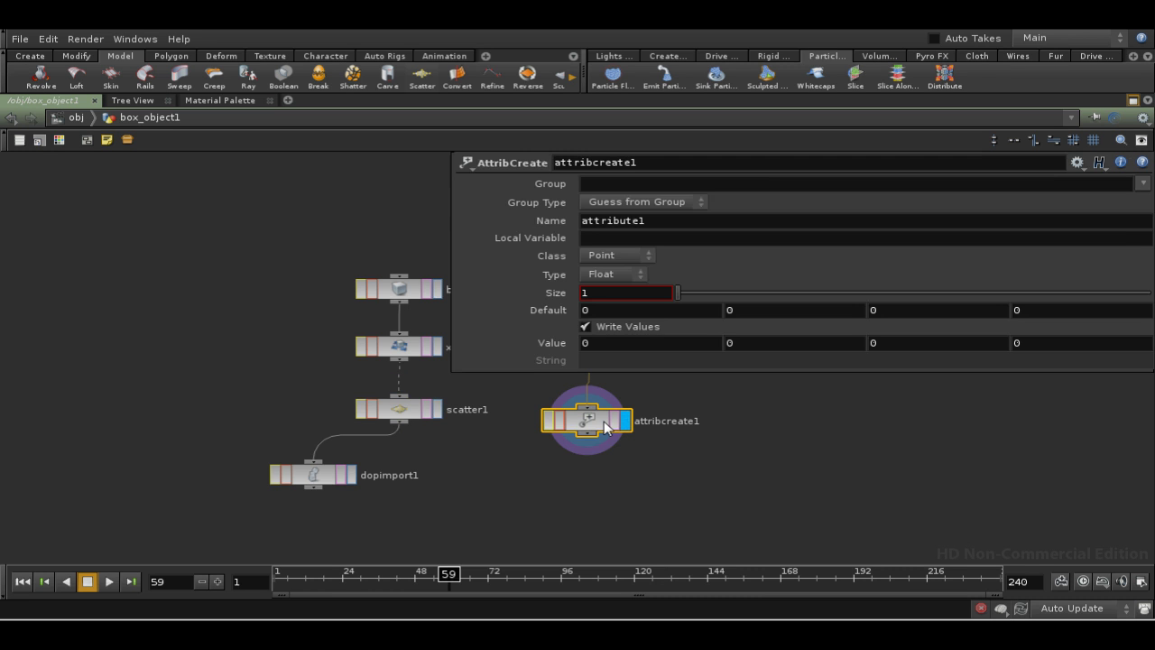
key("h")
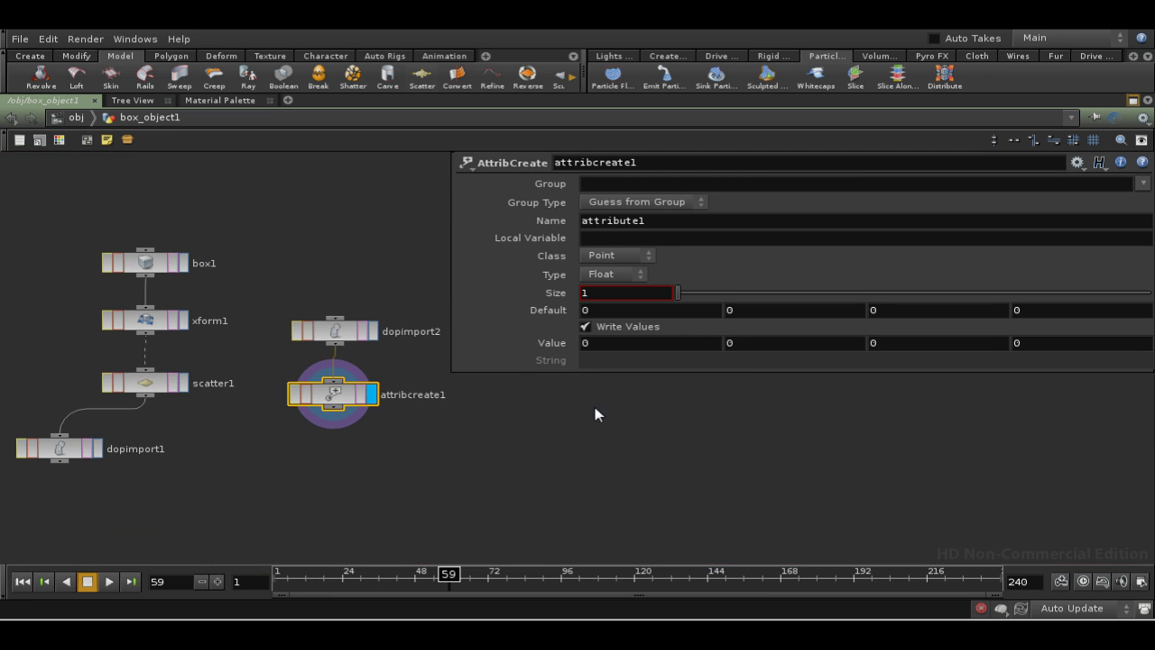
left_click_drag(646, 220, 581, 220)
type("dopswet")
left_click(609, 343)
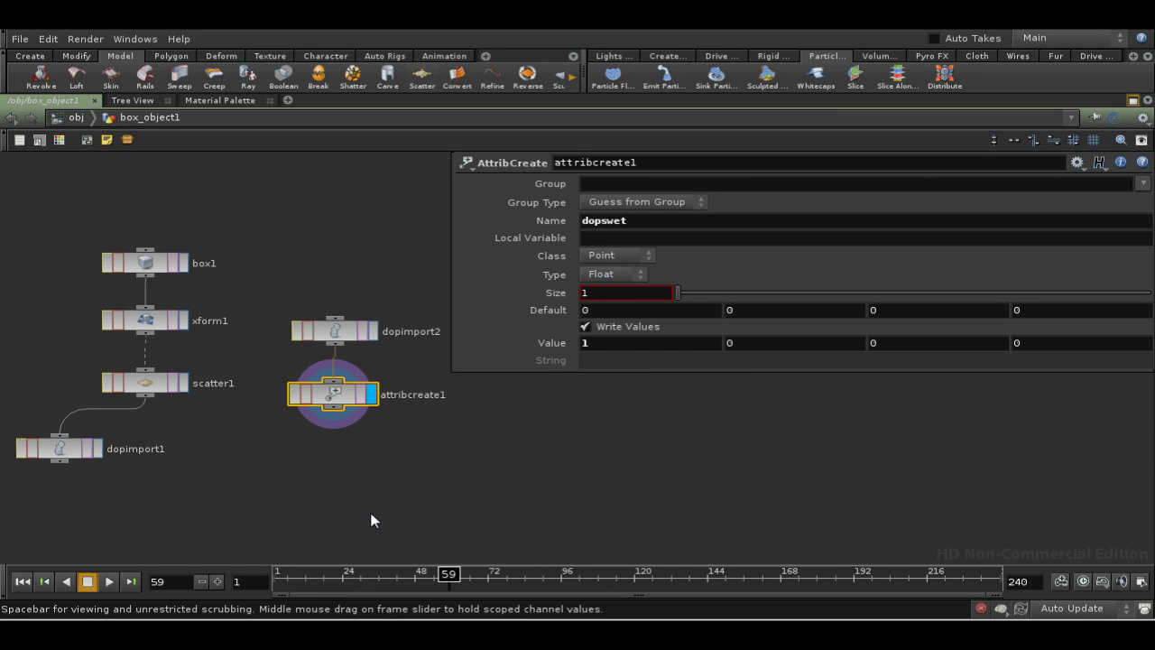
middle_click_drag(369, 508, 425, 490)
key("p")
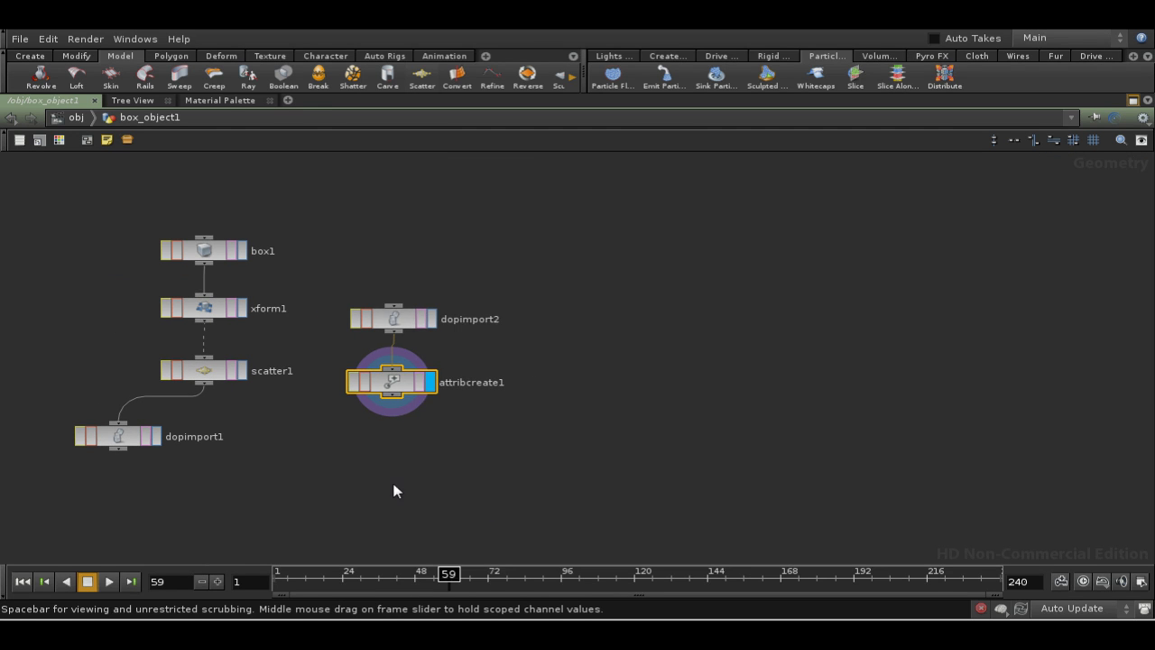
- Rewire dopimport1 to take xform1's output and move scatter1 further down
key("Tab")
key("Escape")
left_click_drag(209, 326, 99, 393)
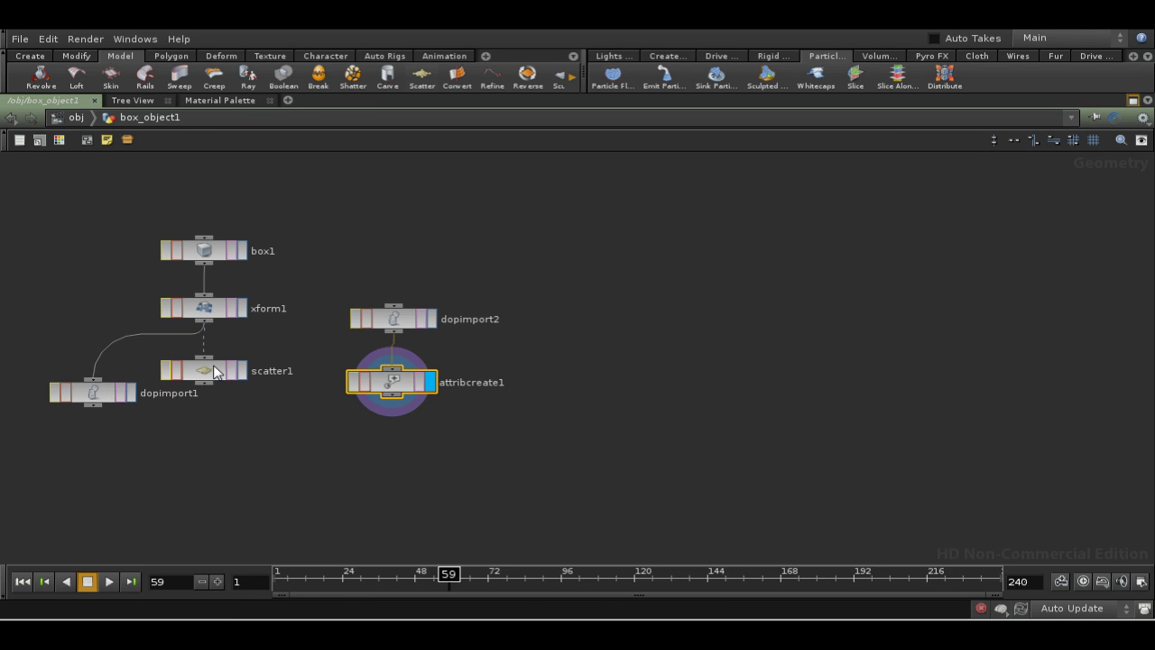
left_click_drag(232, 379, 232, 386)
left_click_drag(112, 394, 74, 390)
left_click_drag(212, 384, 211, 420)
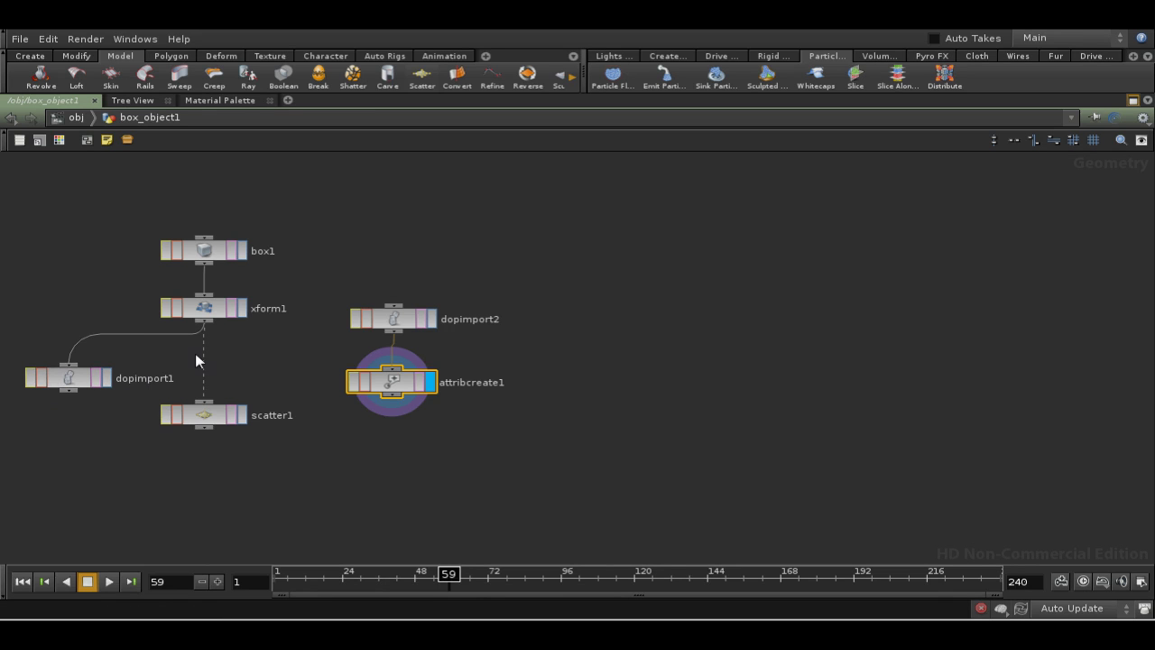
middle_click_drag(259, 467, 258, 376)
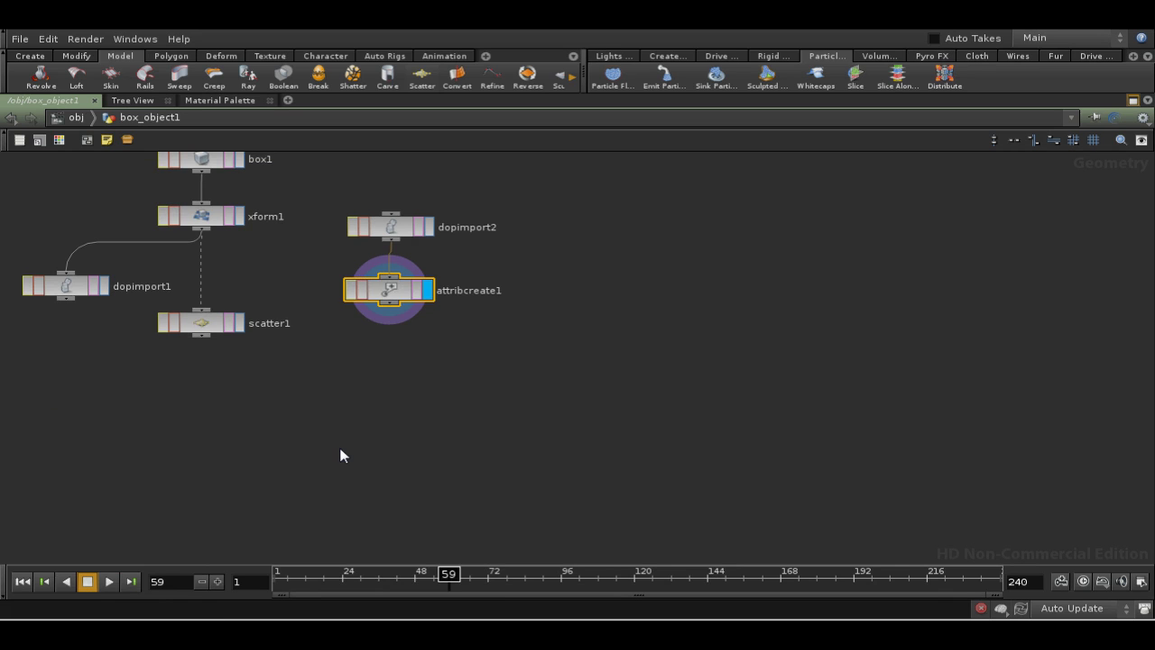
- Add an AttribTransfer node, attribtransfer1, below scatter1
key("Tab")
type("att")
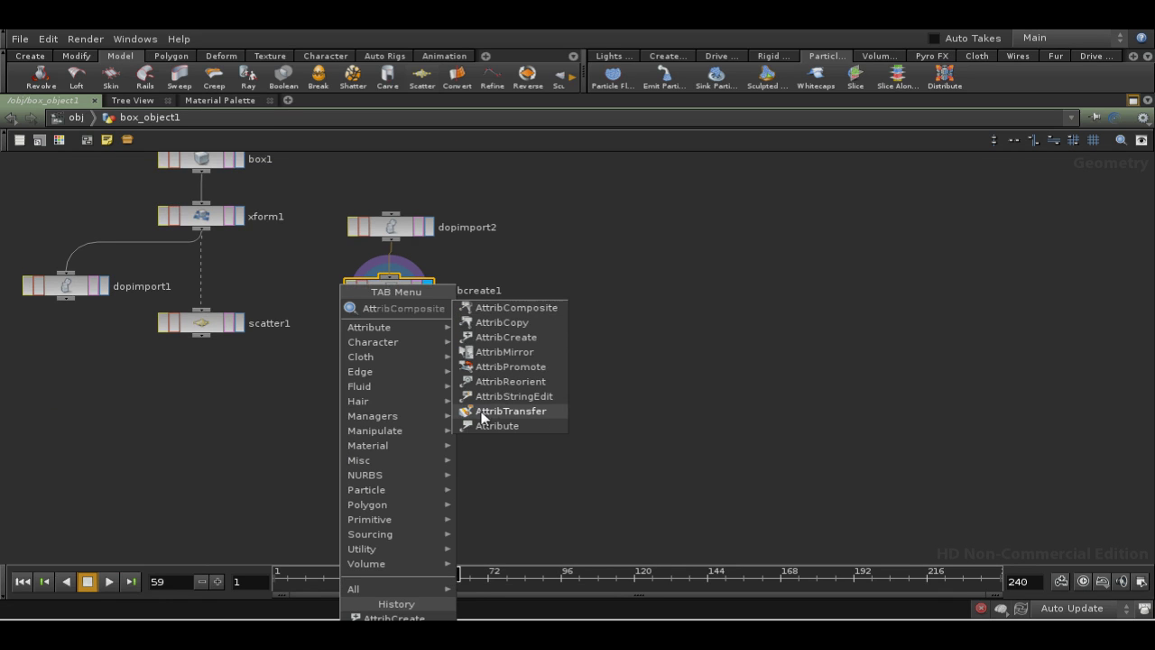
left_click(491, 411)
left_click(308, 419)
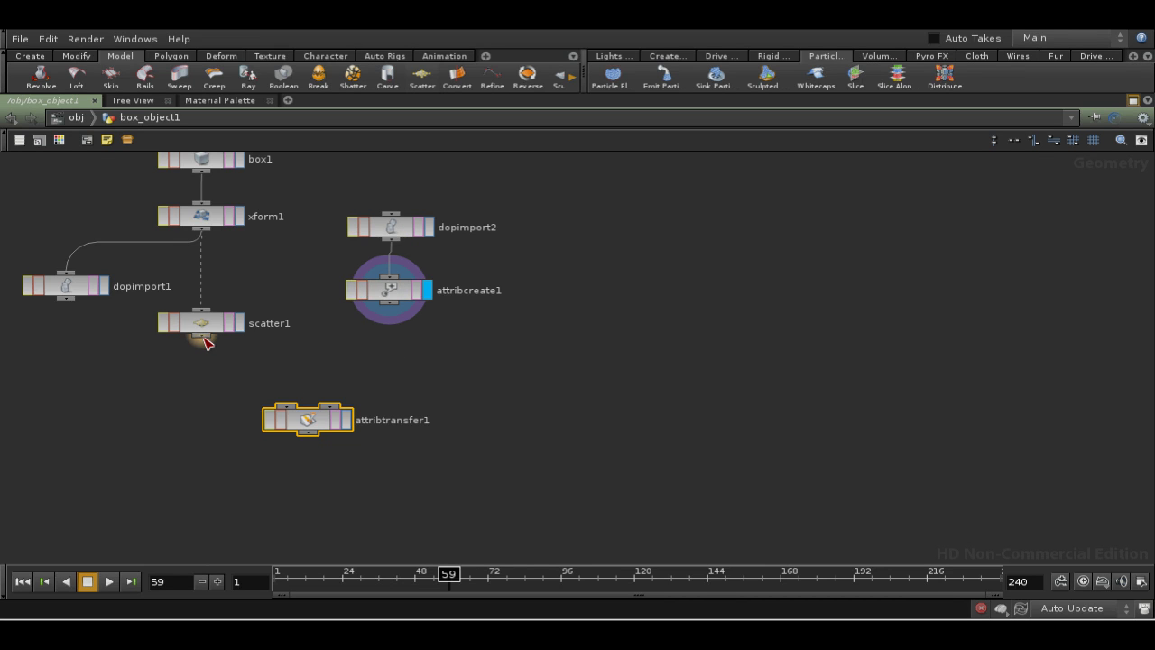
- Wire scatter1 into attribtransfer1's first input and attribcreate1 into its second
left_click_drag(204, 341, 286, 405)
left_click_drag(395, 306, 332, 405)
middle_click_drag(381, 412, 538, 464)
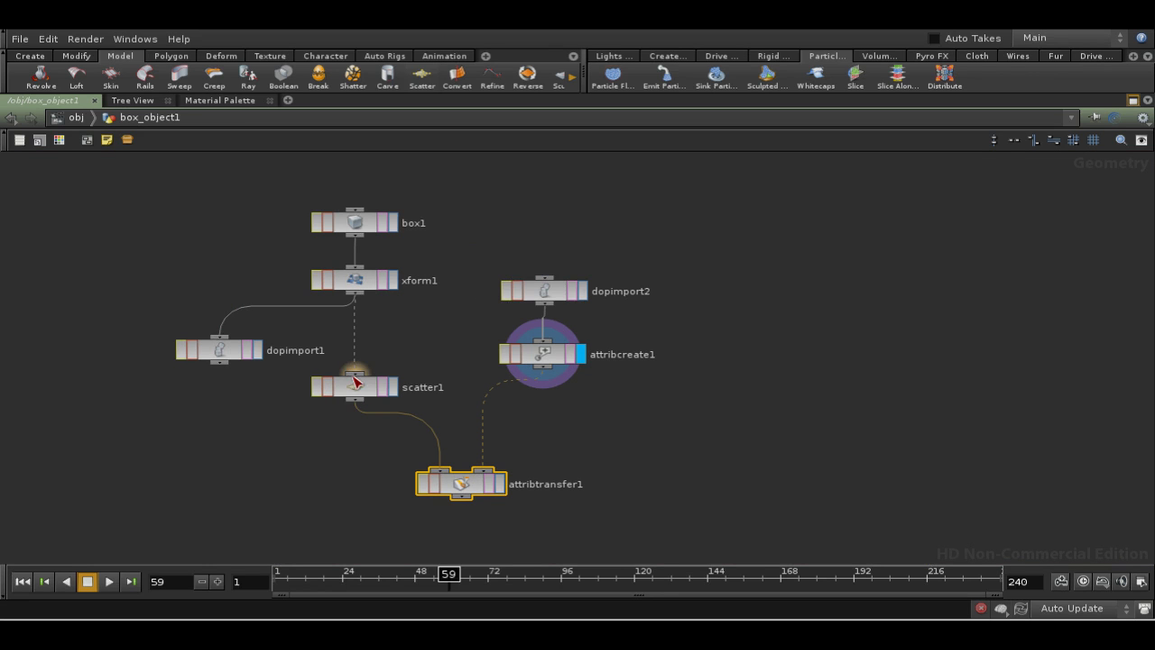
middle_click_drag(358, 467, 384, 421)
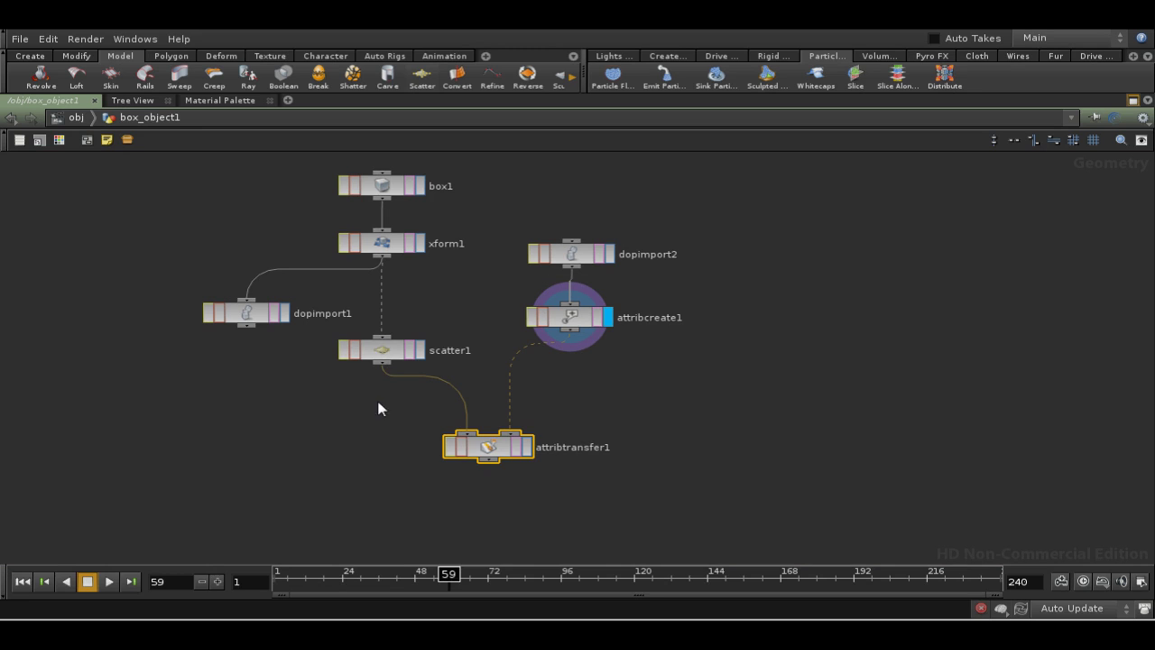
middle_click_drag(381, 407, 400, 437)
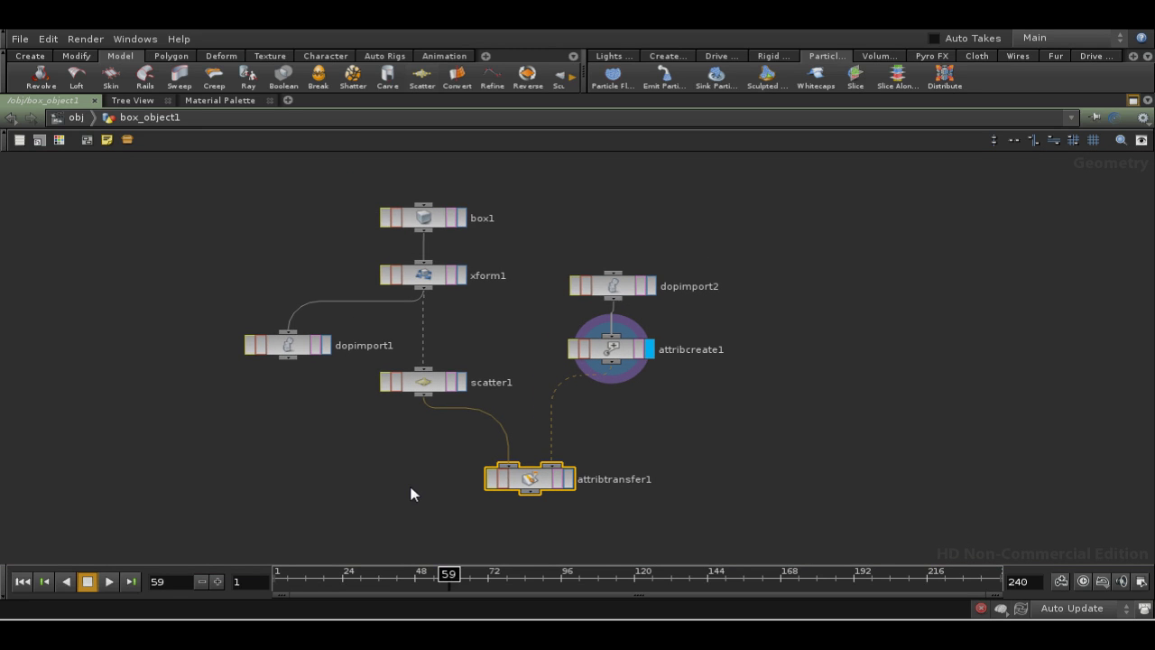
middle_click_drag(410, 490, 350, 406)
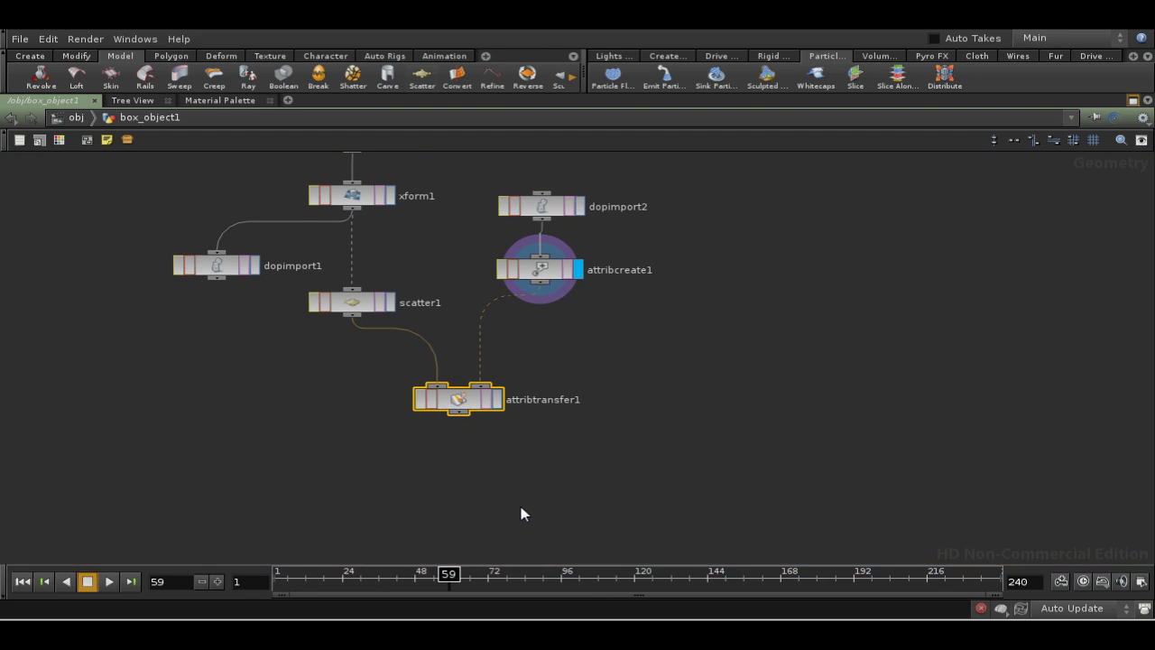
middle_click_drag(521, 511, 490, 491)
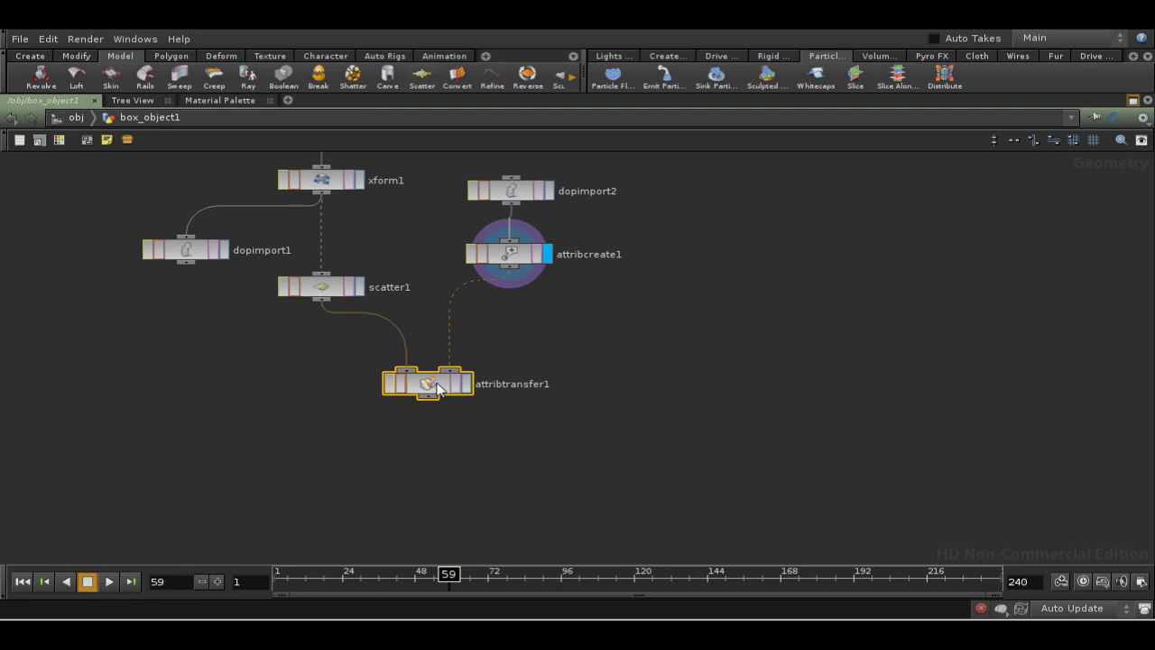
- Set attribtransfer1's source and destination group types to Points
middle_click_drag(518, 430, 343, 443)
key("p")
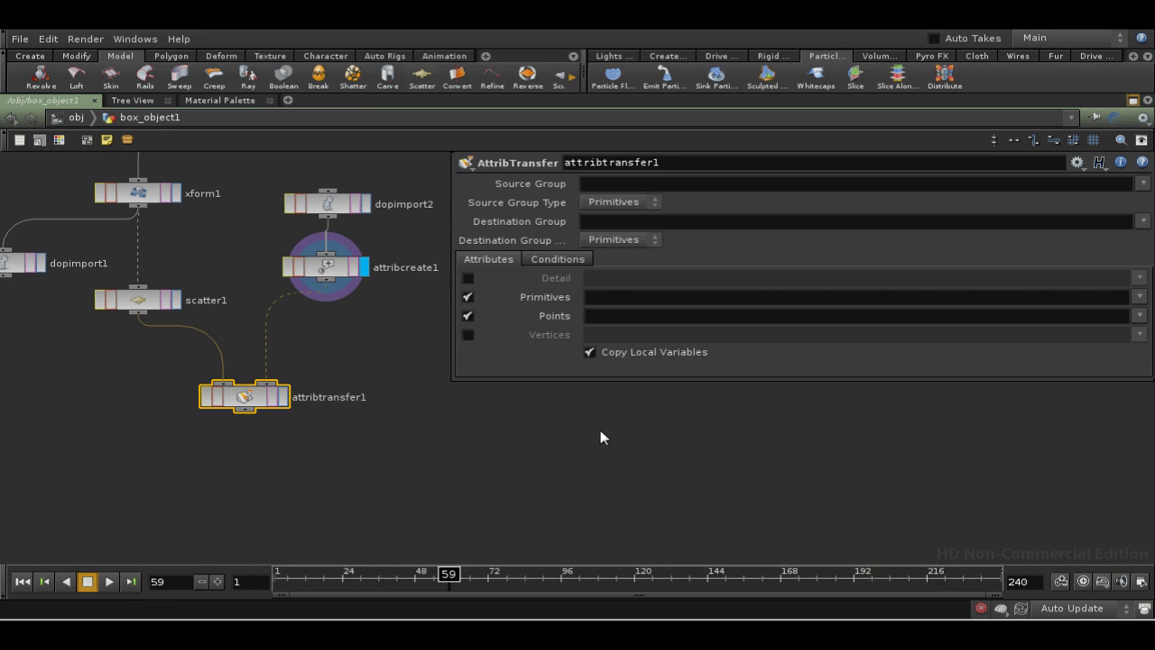
left_click(613, 203)
left_click(612, 232)
left_click(612, 240)
left_click(616, 270)
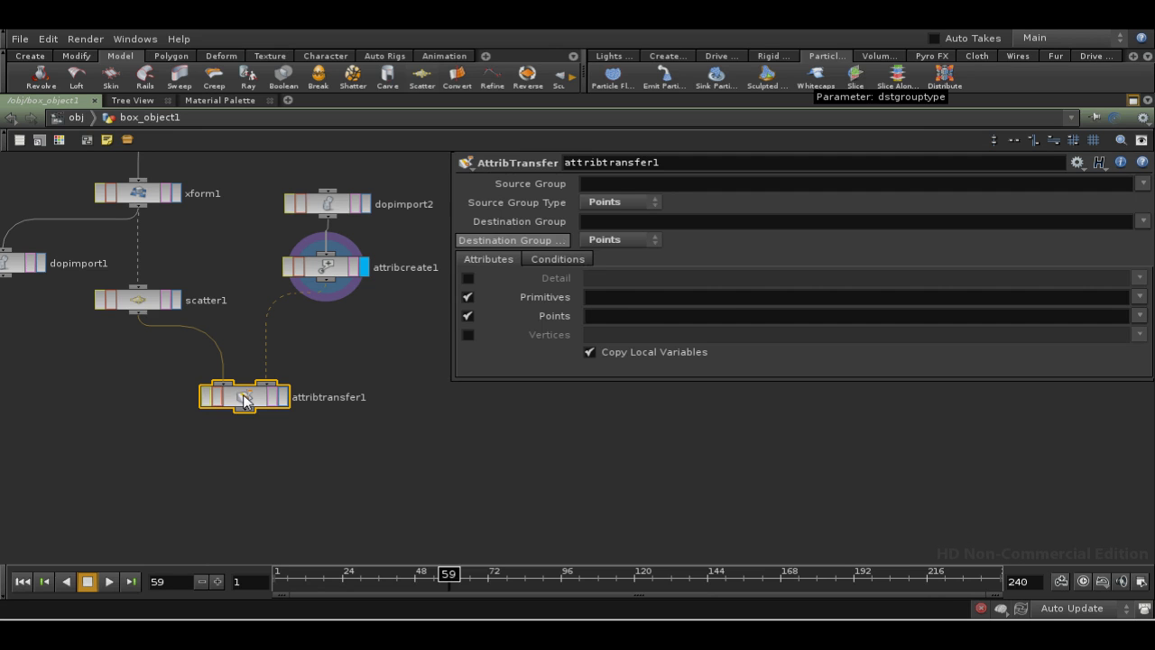
- Disable primitive attribute transfer and choose dopswet as the only point attribute
left_click(466, 297)
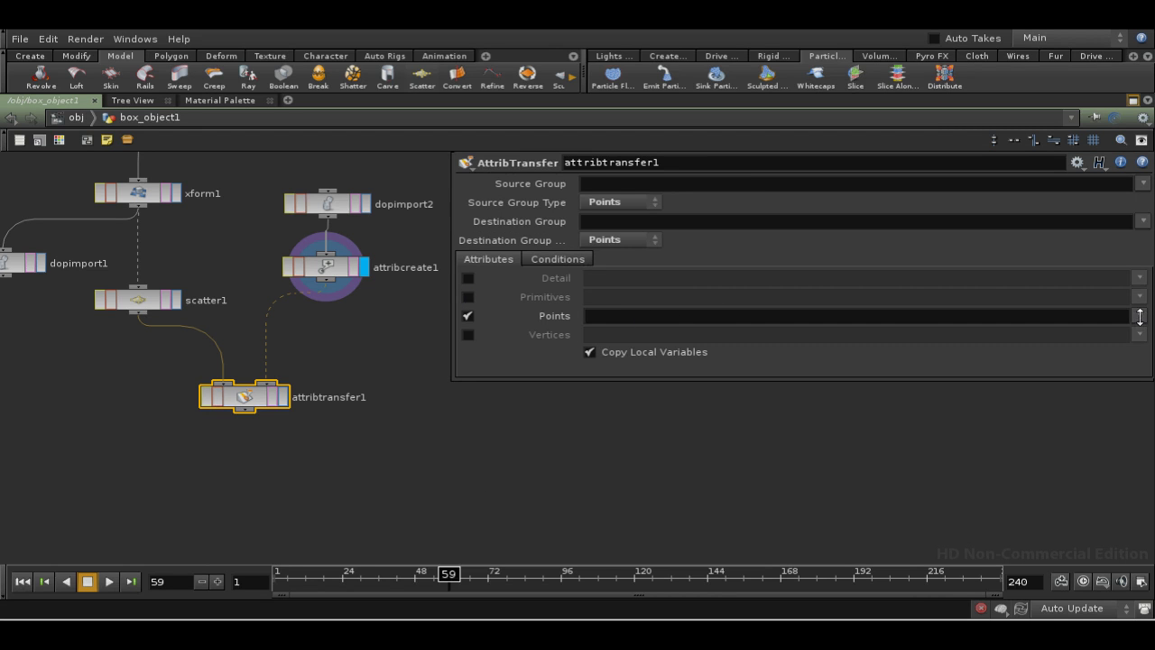
left_click(1139, 316)
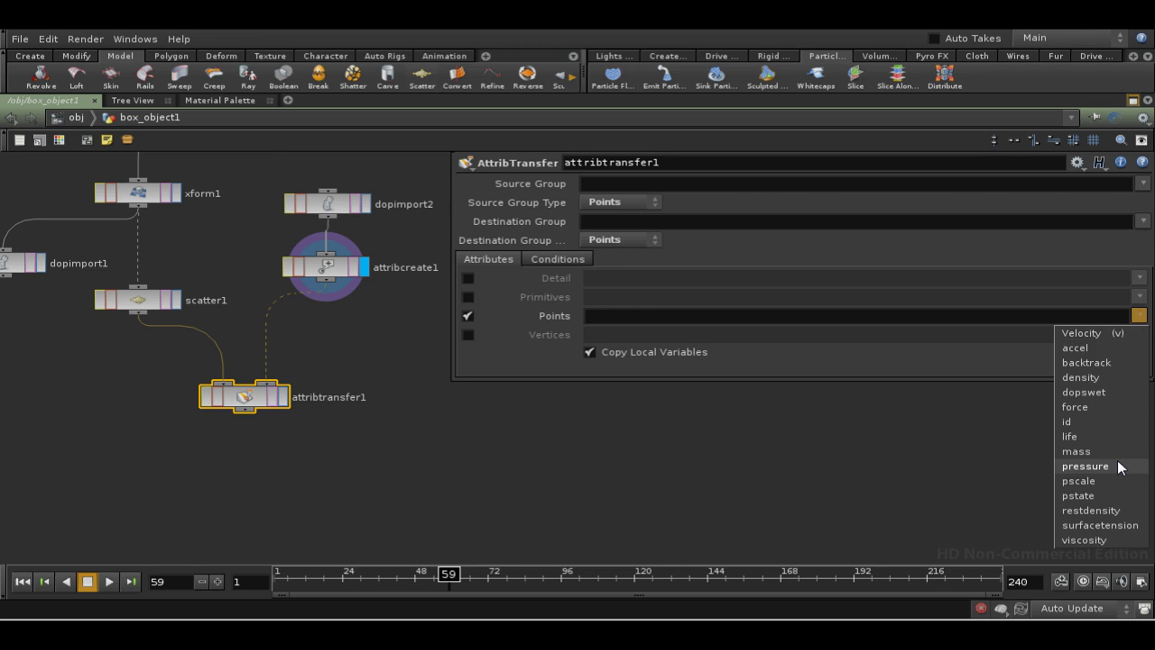
left_click(1108, 392)
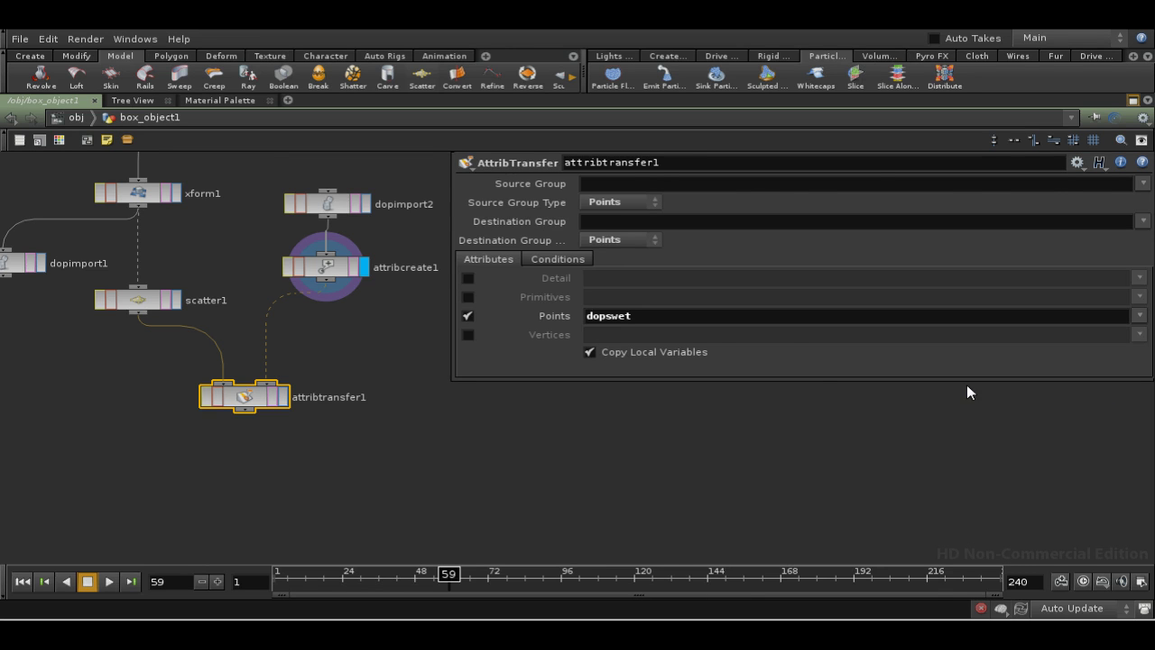
left_click(562, 259)
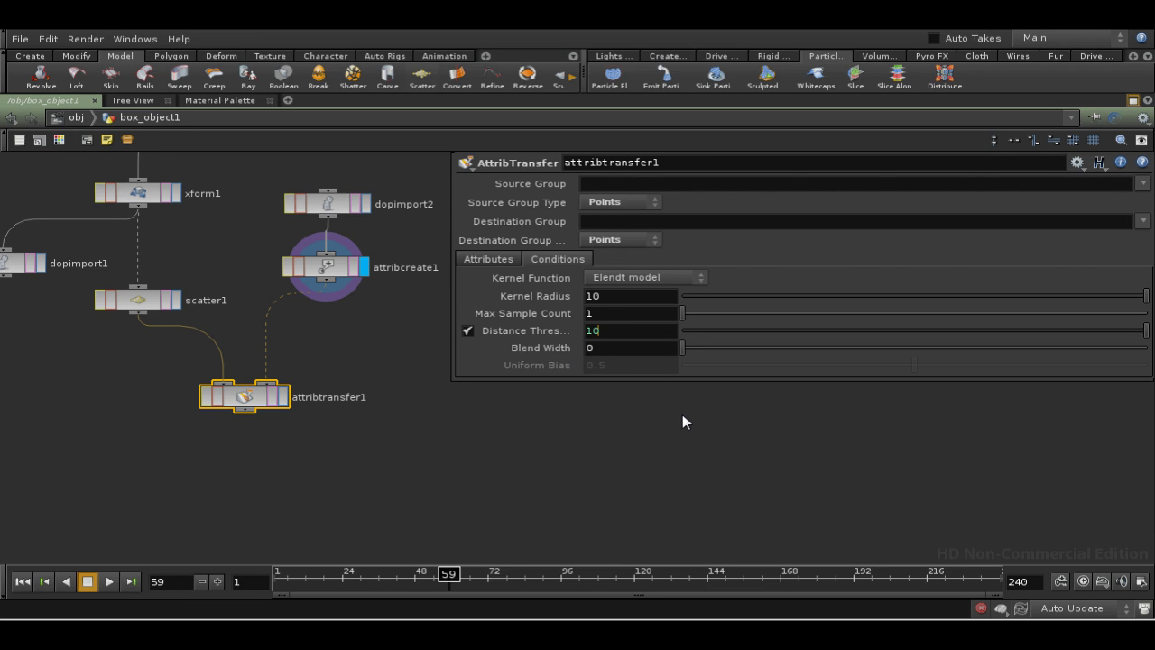
- Enter .1 as the Distance Threshold, check attribcreate1's settings, then reselect attribtransfer1
key("BackSpace")
key("BackSpace")
type(".1")
key("Return")
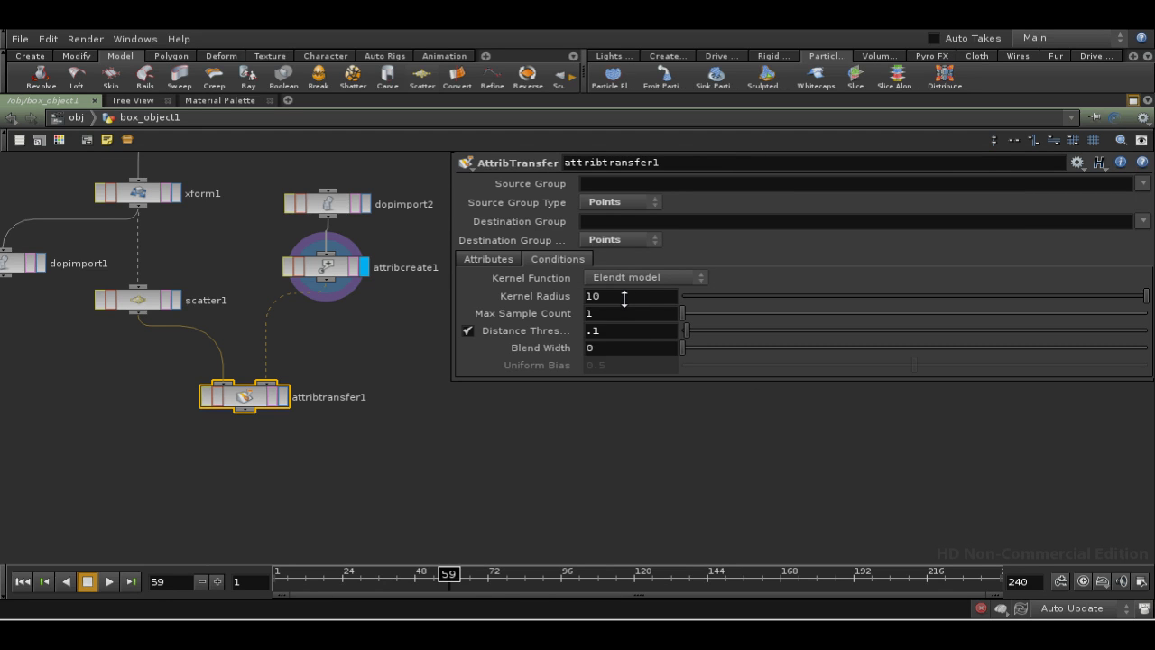
mouse_move(479, 478)
middle_mouse_down()
mouse_move(539, 461)
mouse_move(480, 459)
middle_mouse_up()
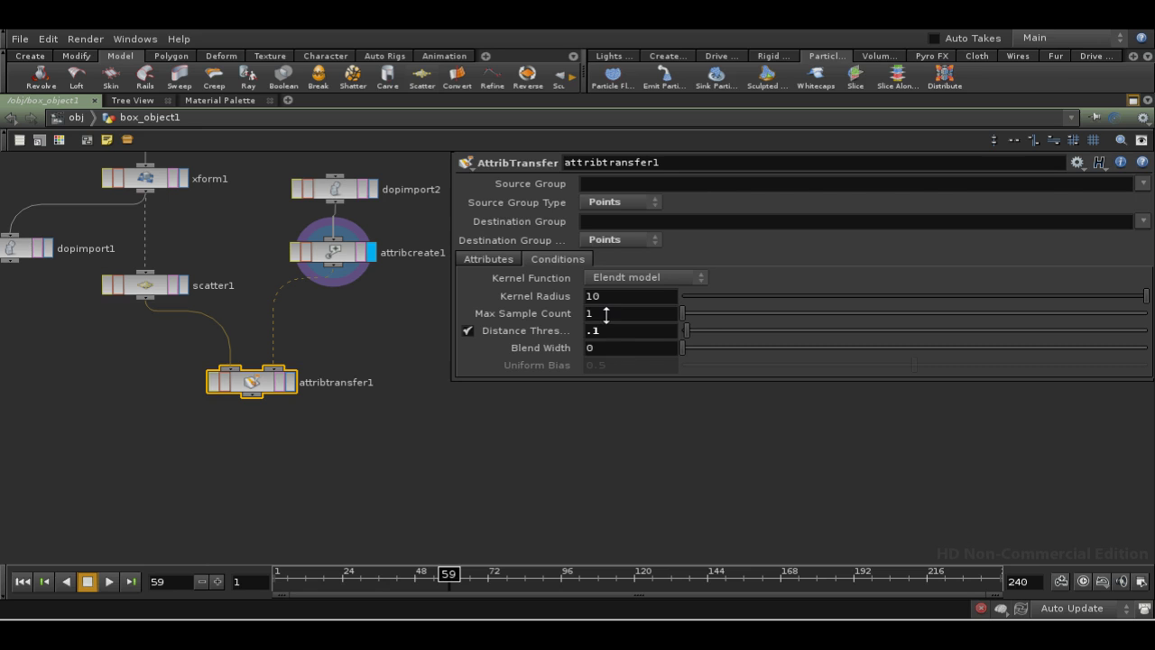
left_click(341, 254)
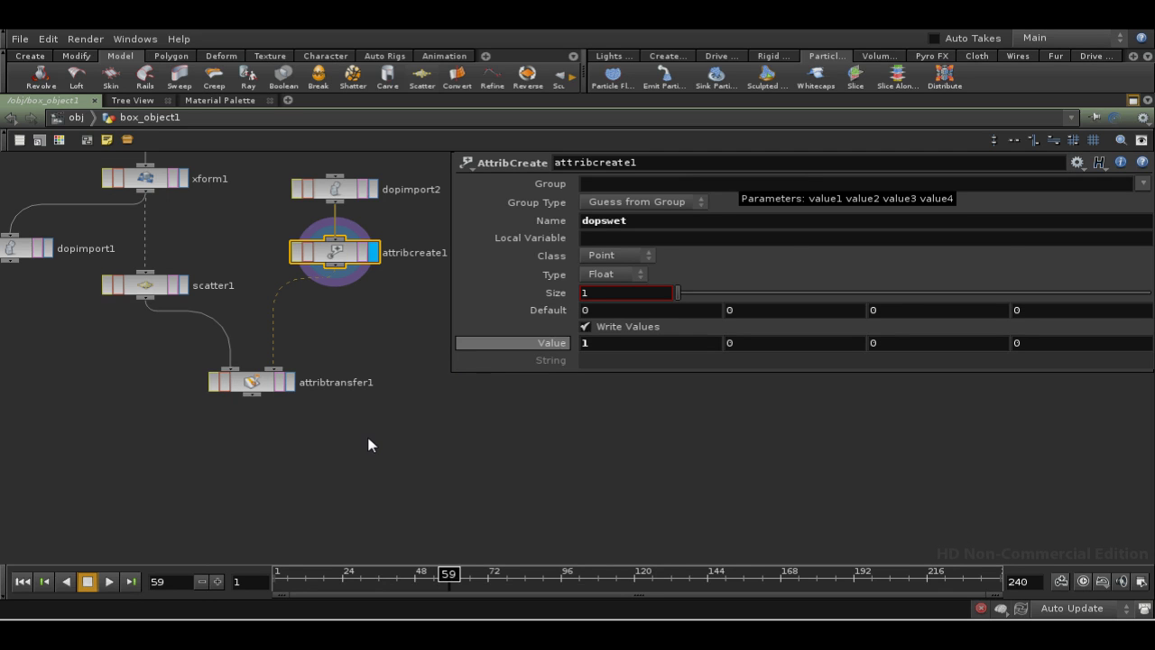
left_click(255, 387)
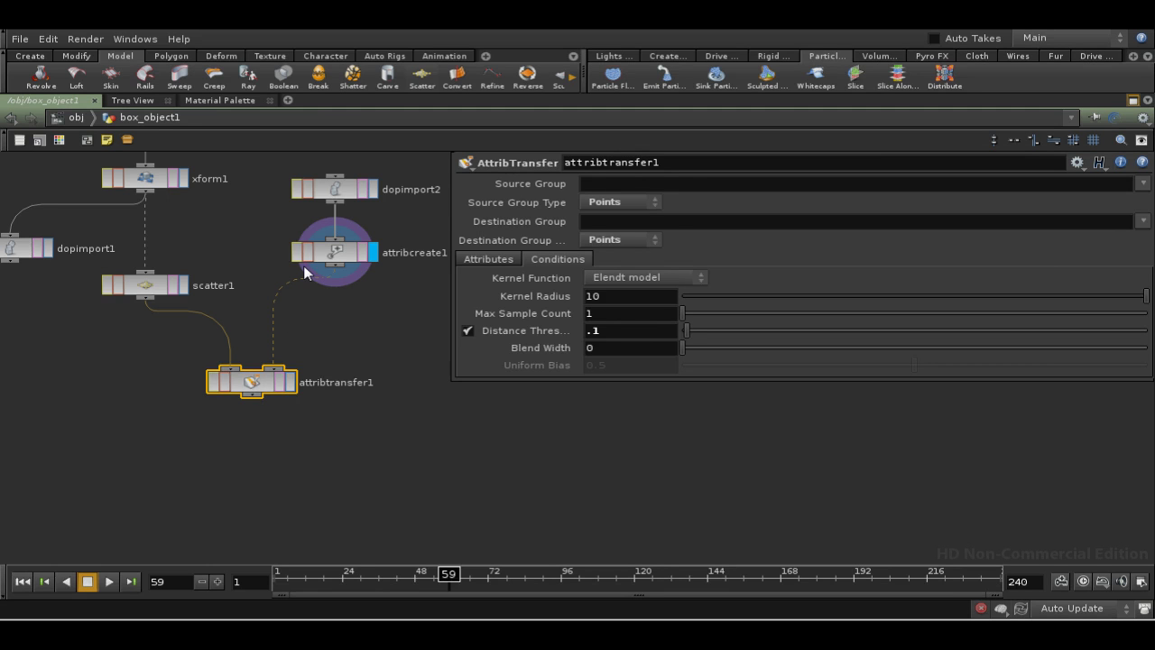
- Add a Group Geometry node, group1, wired below attribtransfer1
middle_click_drag(342, 465, 356, 420)
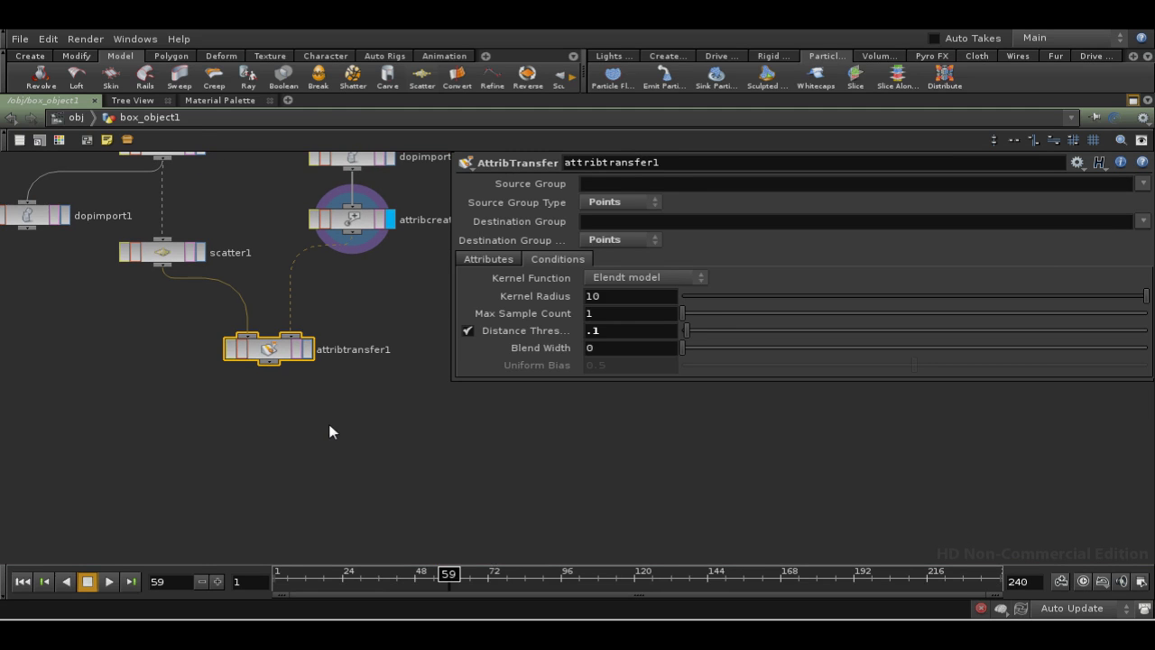
key("Tab")
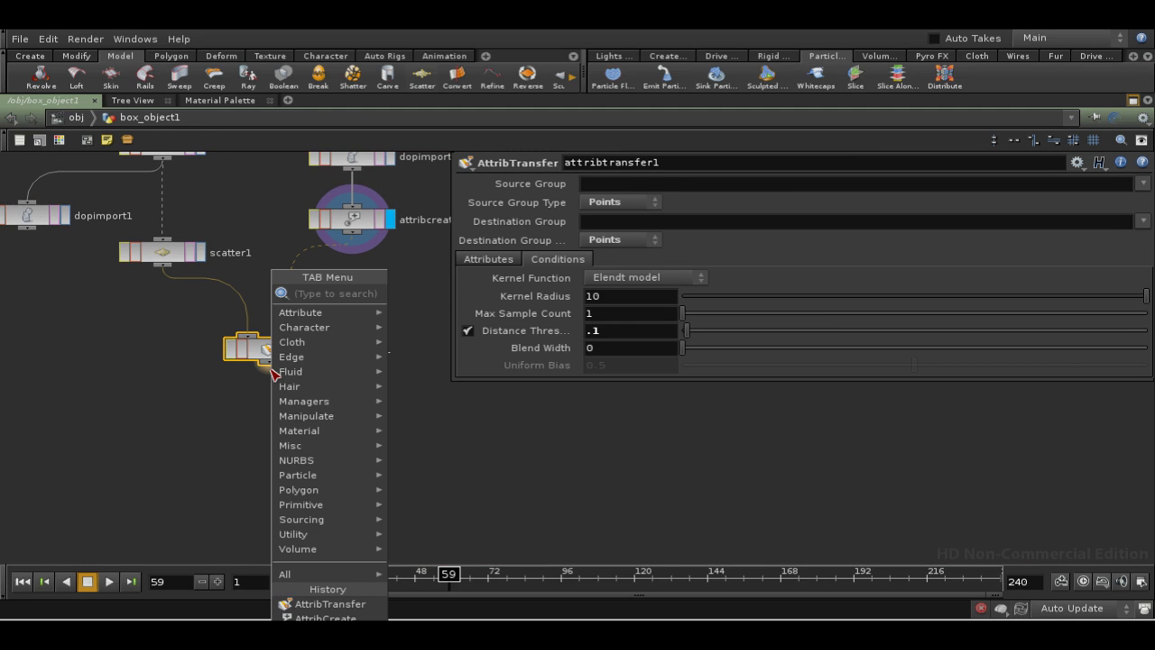
type("group")
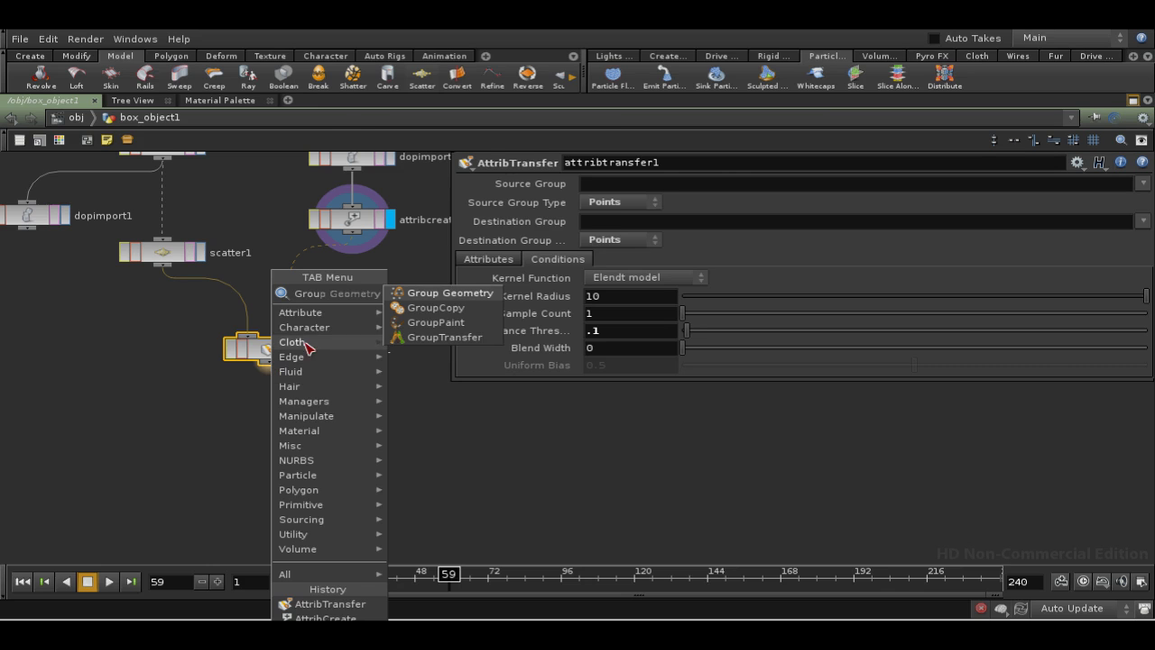
left_click(424, 293)
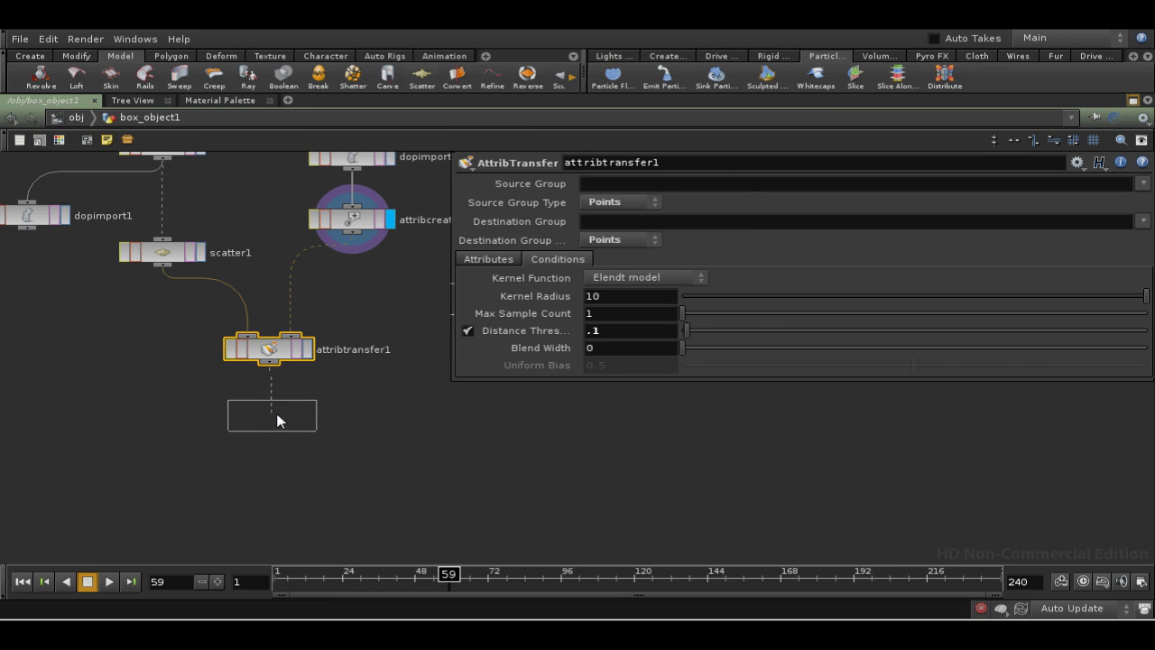
left_click(278, 417)
left_click(270, 412)
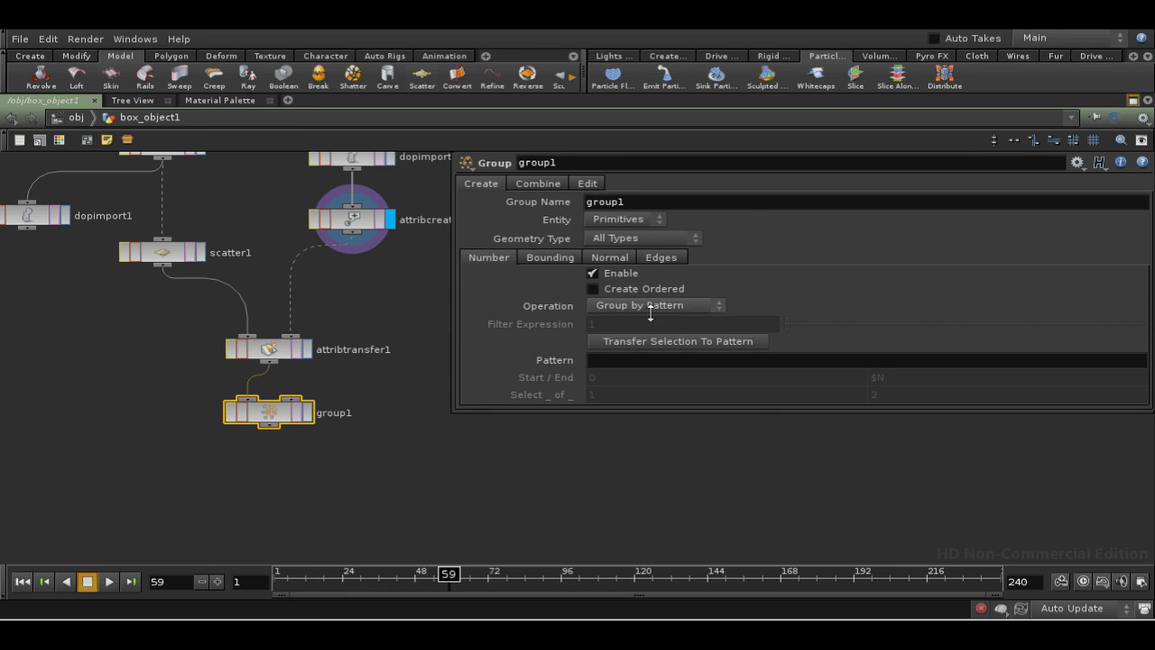
- Set group1's Operation to Group by Expression with filter $DOPSWET > 0
left_click(653, 341)
left_click(655, 306)
left_click(664, 352)
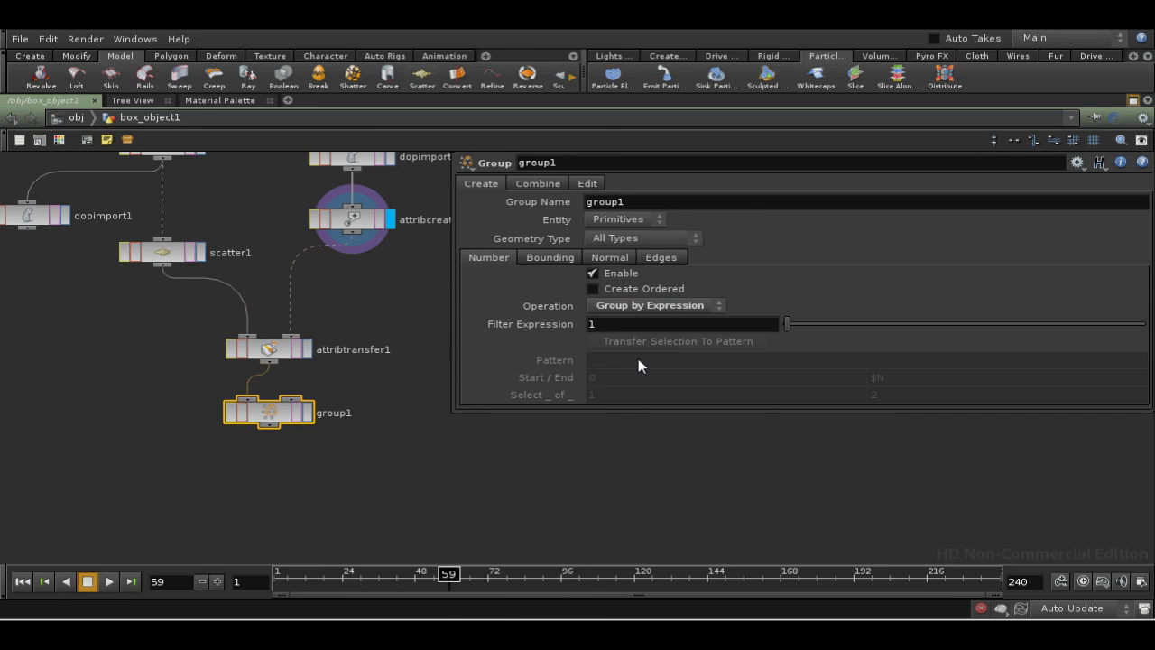
left_click(620, 324)
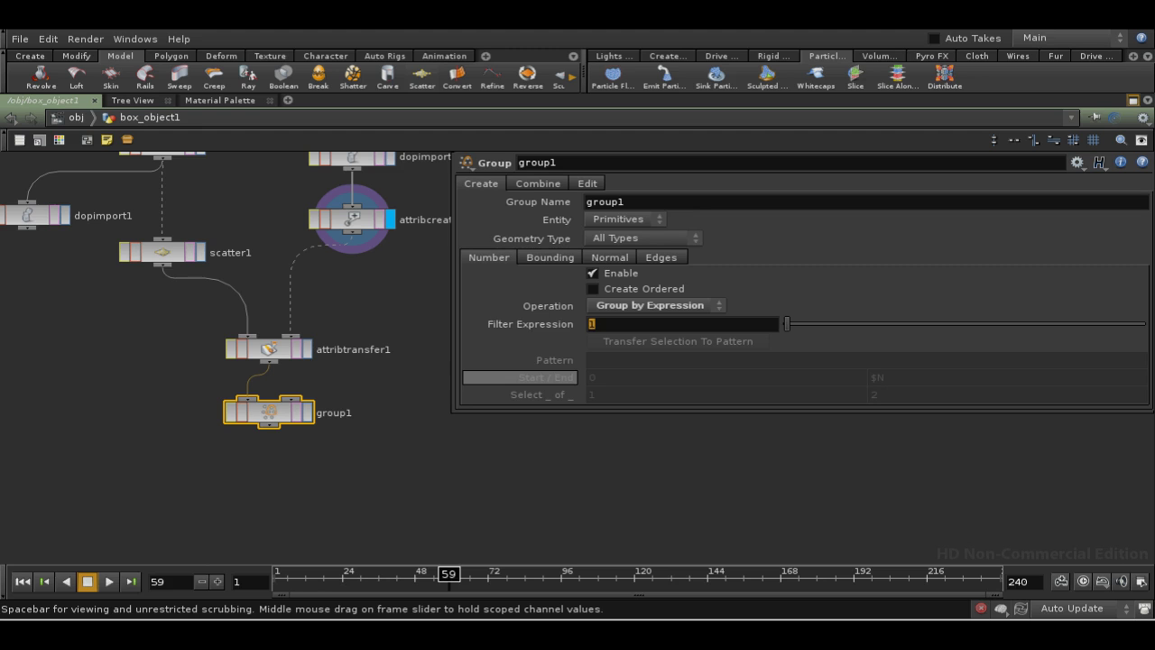
type("$DOPSWET >")
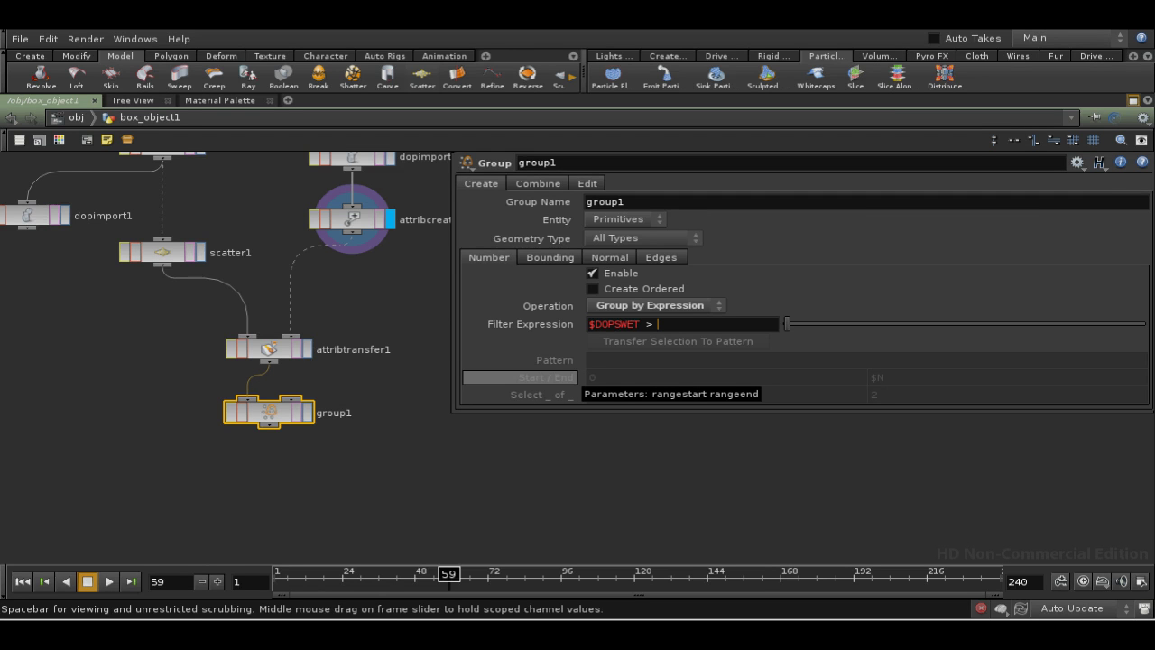
key("Return")
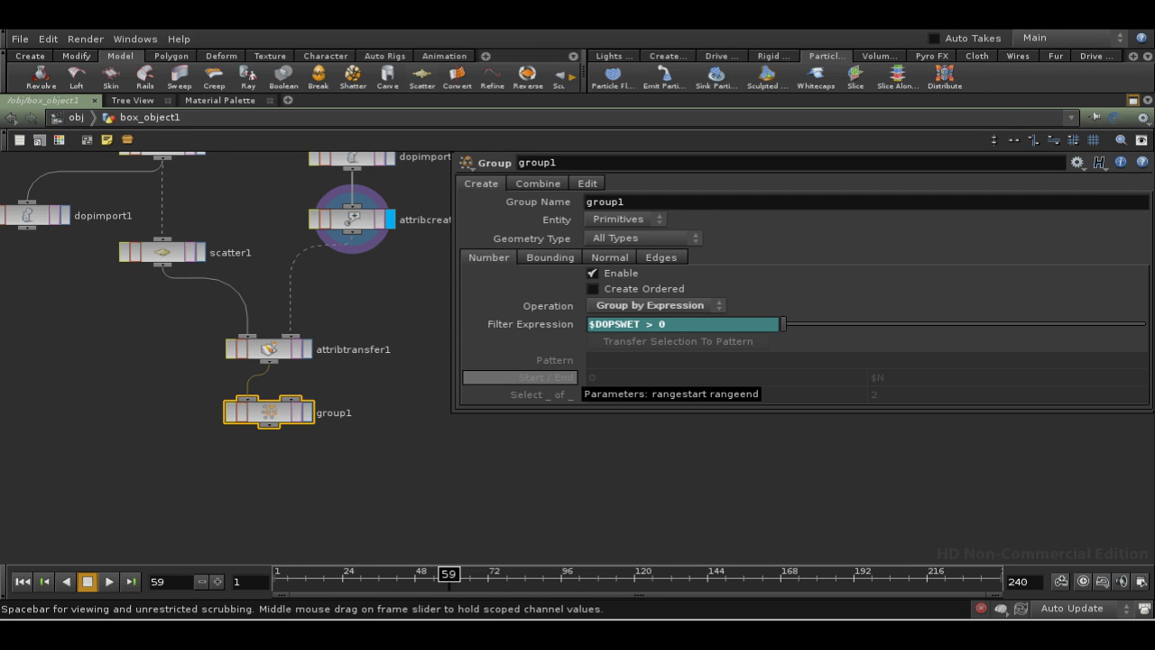
- Display group1 and switch its entity type from primitives to Points
left_click(306, 417)
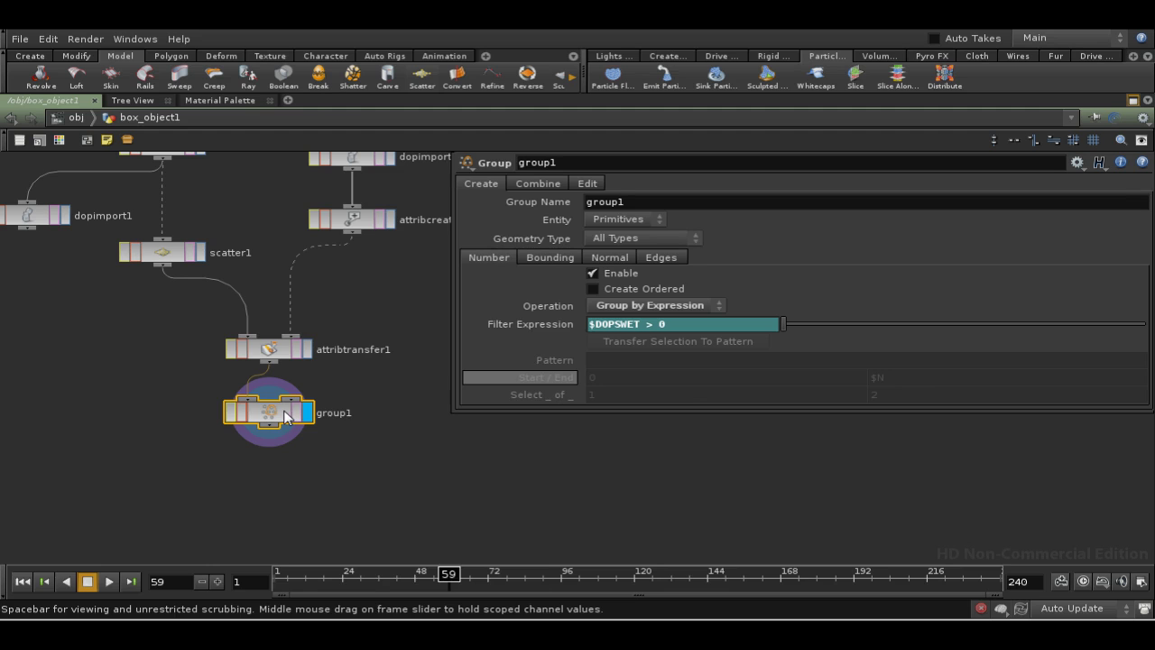
middle_click(267, 415)
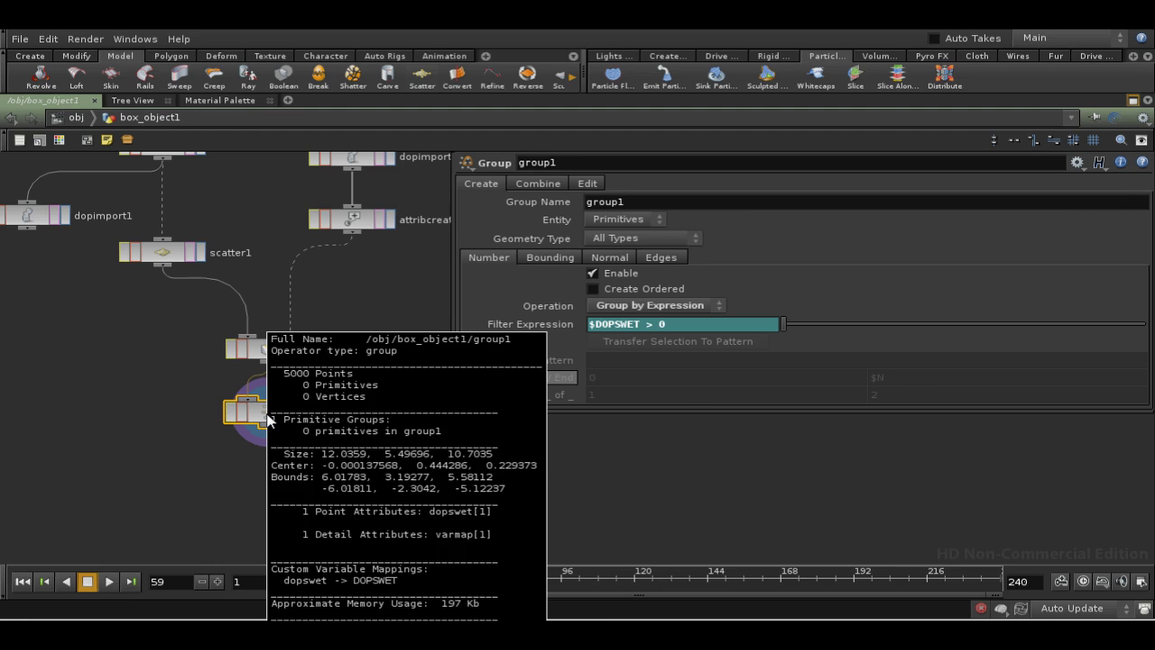
left_click(622, 222)
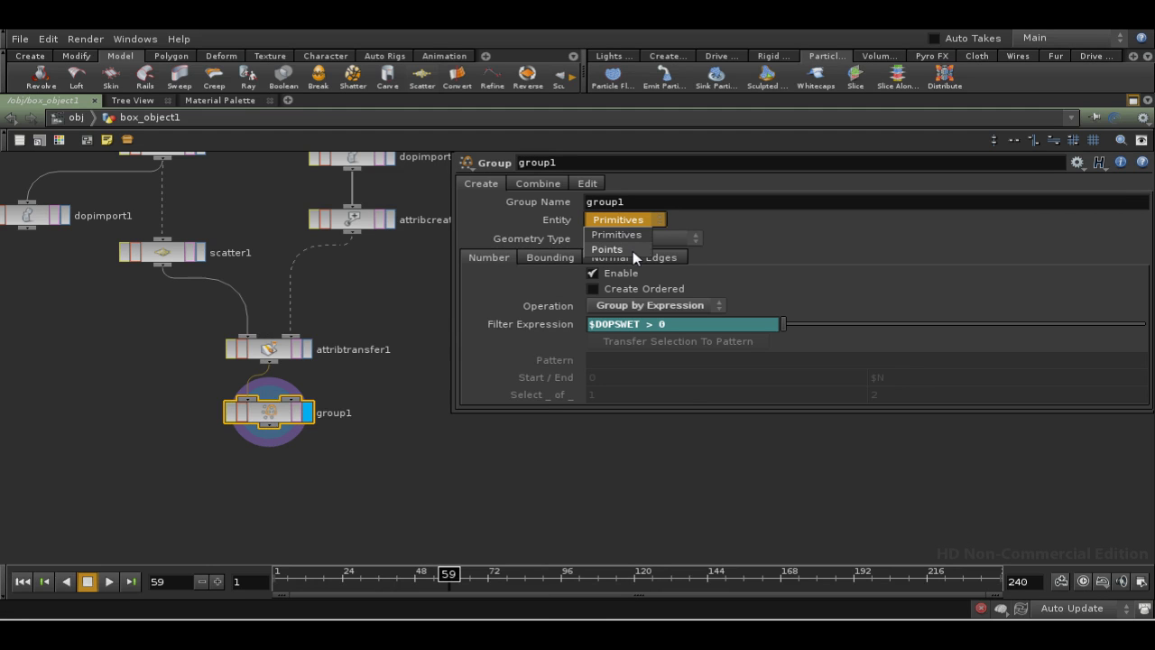
left_click(632, 250)
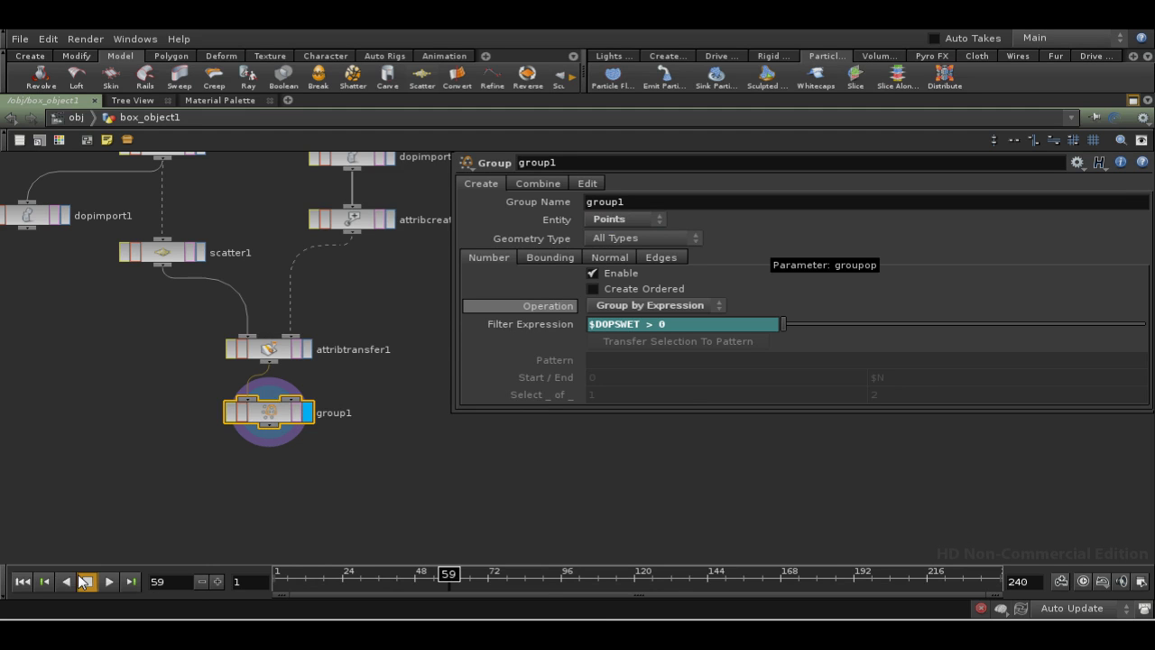
- Play the simulation, scrub to frame 89, and confirm group1 holds 331 of 5000 points
left_click(23, 581)
left_click(109, 582)
left_click(88, 581)
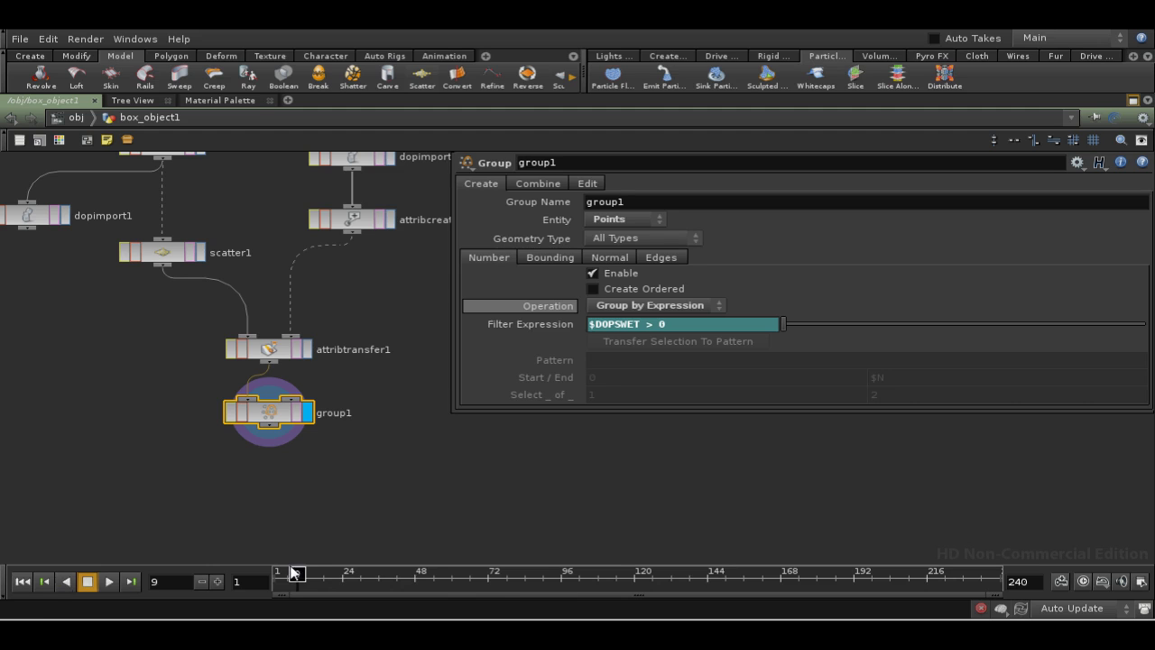
left_click_drag(297, 574, 540, 587)
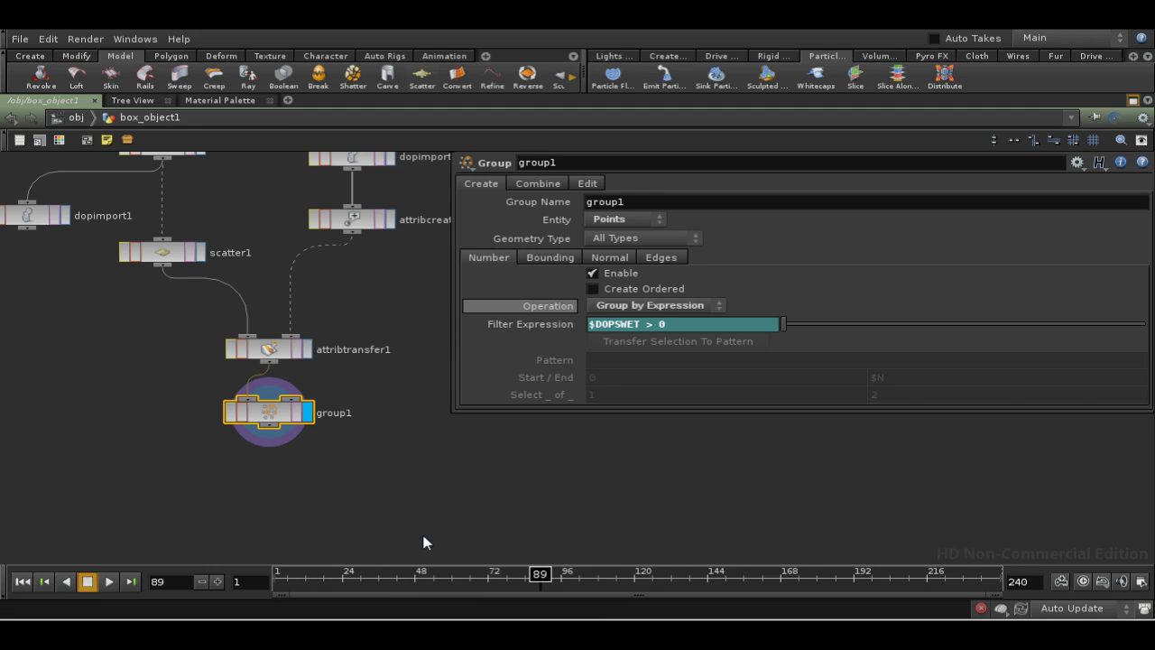
middle_click(270, 415)
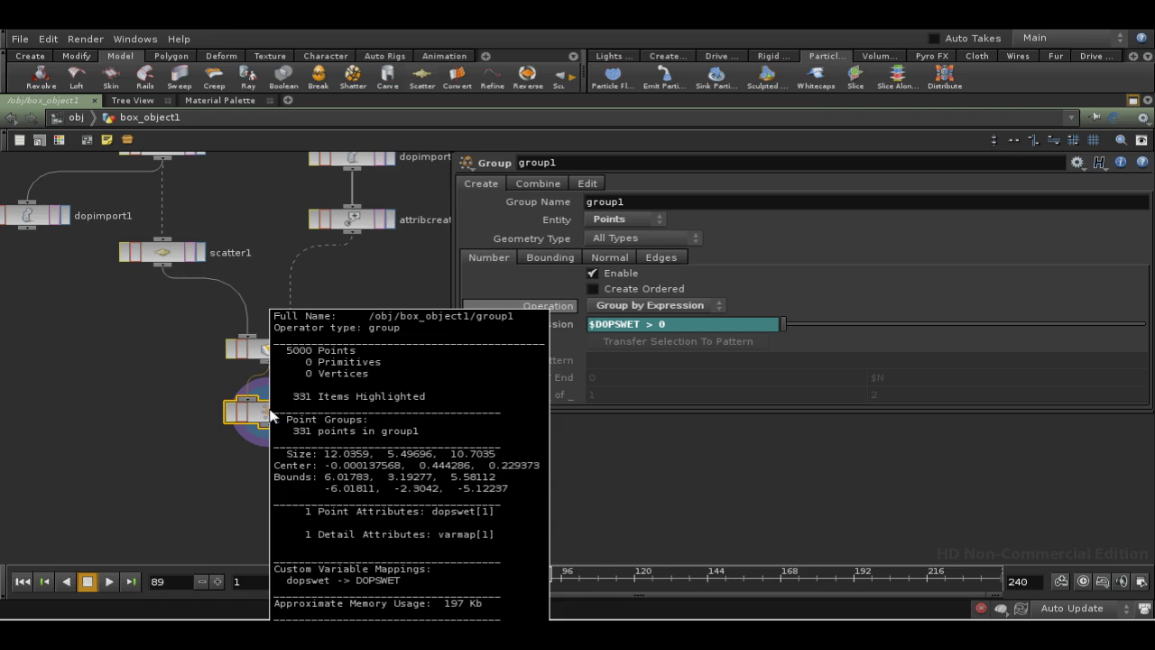